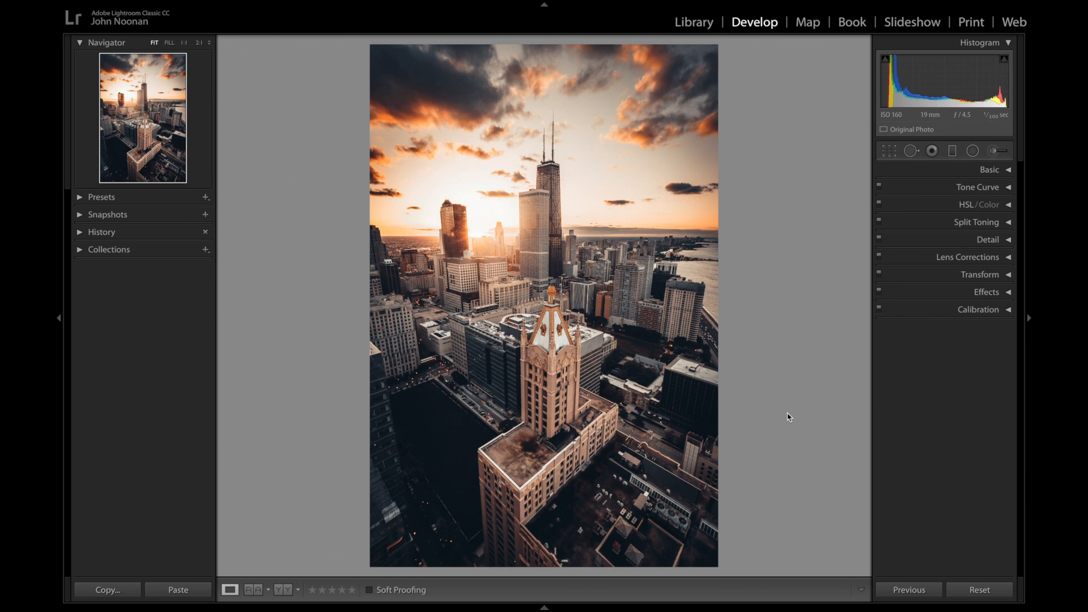
Compare the edited photo with its unedited version and reset all develop adjustments.
key(backslash)
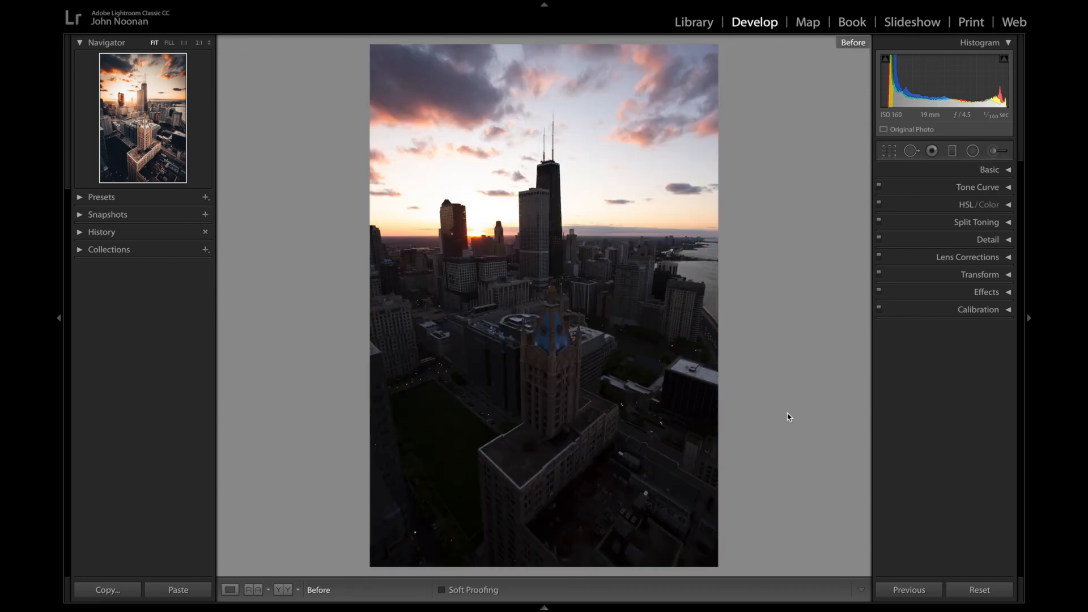
key(backslash)
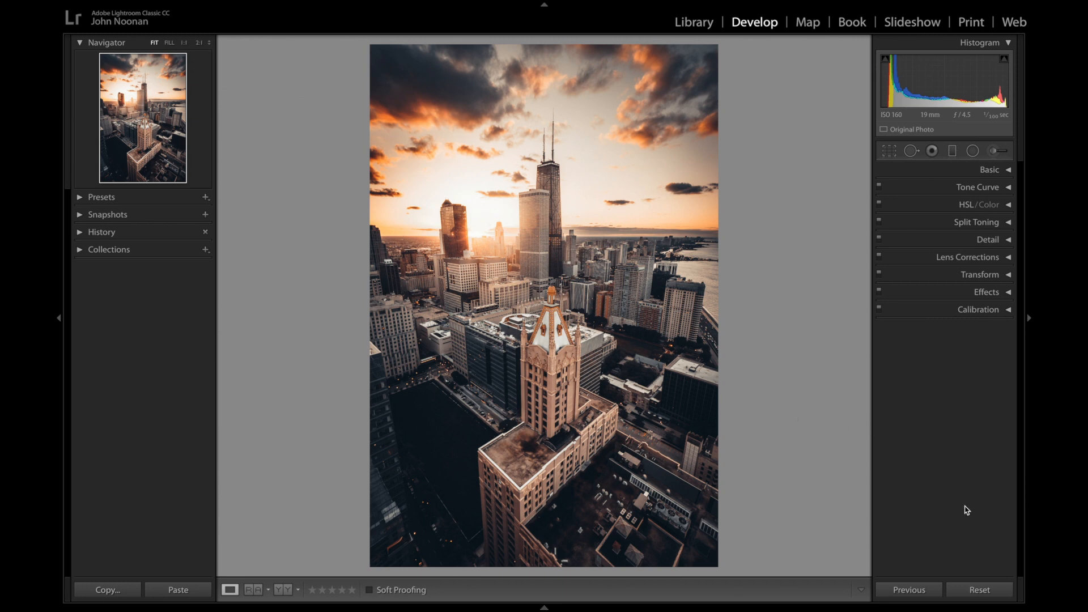
click(987, 593)
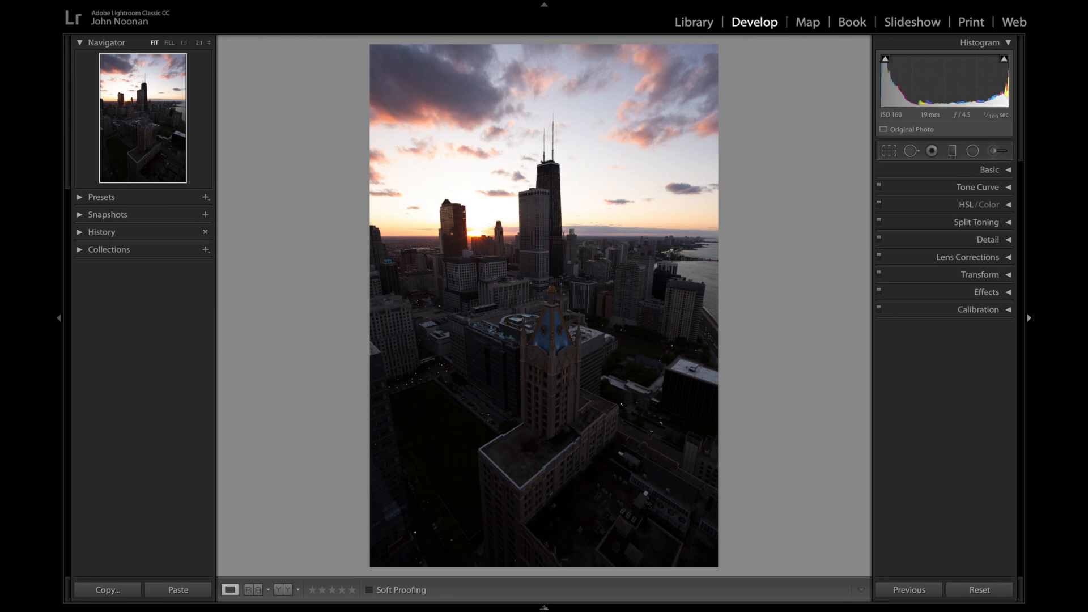
Set the photo's white balance to a temperature of 11,127 and a tint of -9.
click(1007, 171)
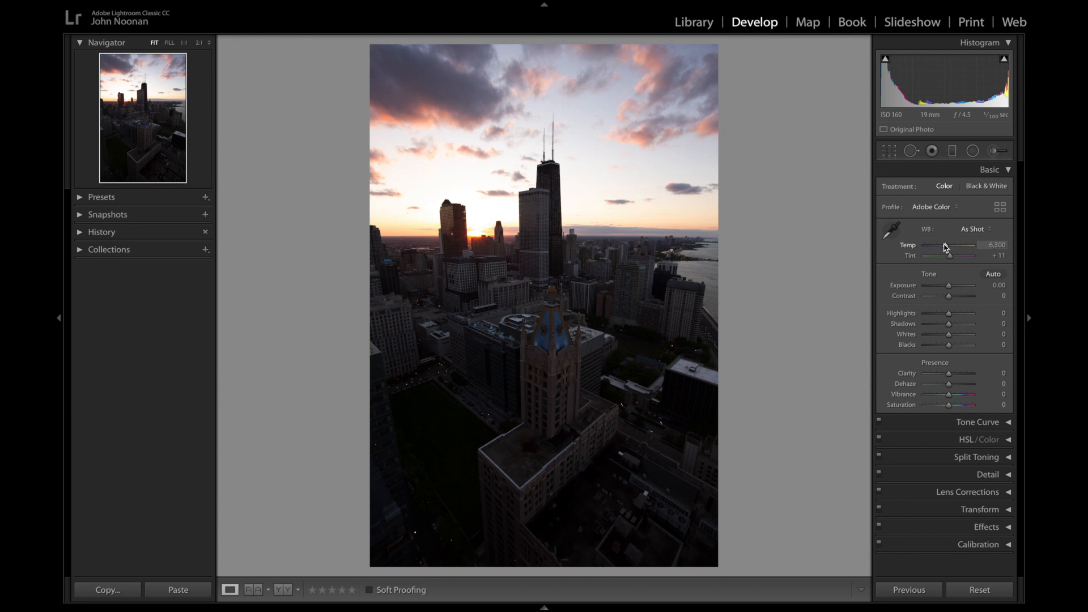
drag(946, 247, 958, 250)
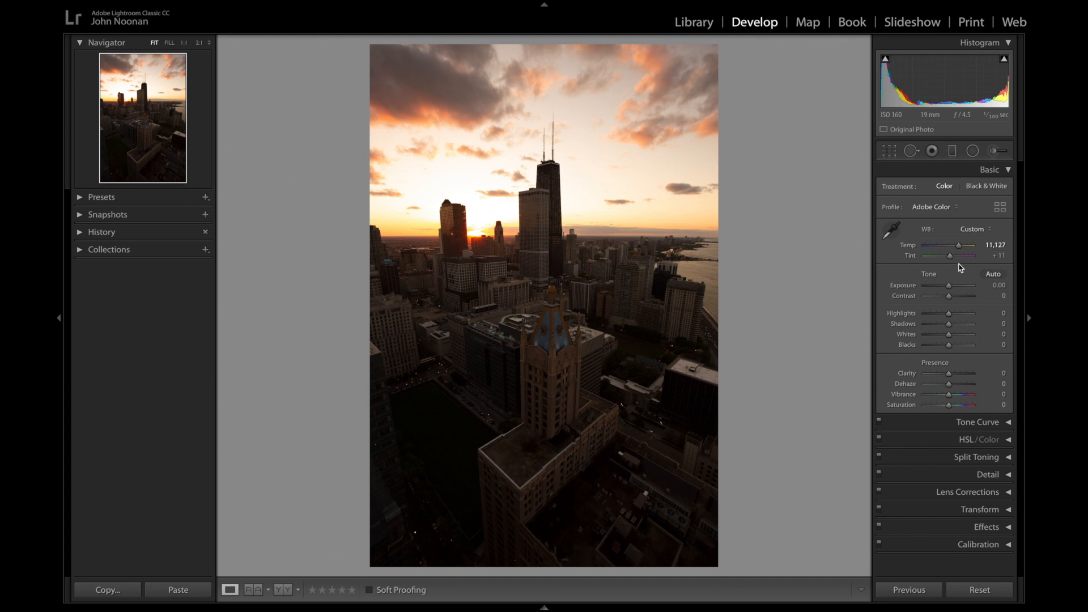
drag(952, 256, 949, 259)
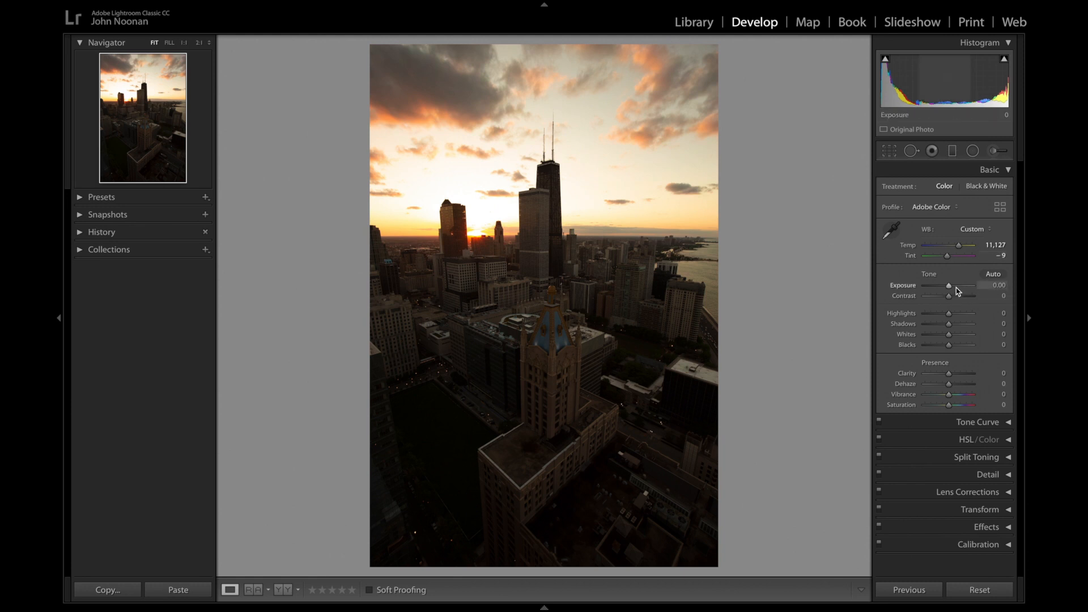
Adjust the basic tone to Exposure +0.10, Highlights -100, Shadows +100, Whites +50 and Blacks +79.
click(997, 285)
key(Up)
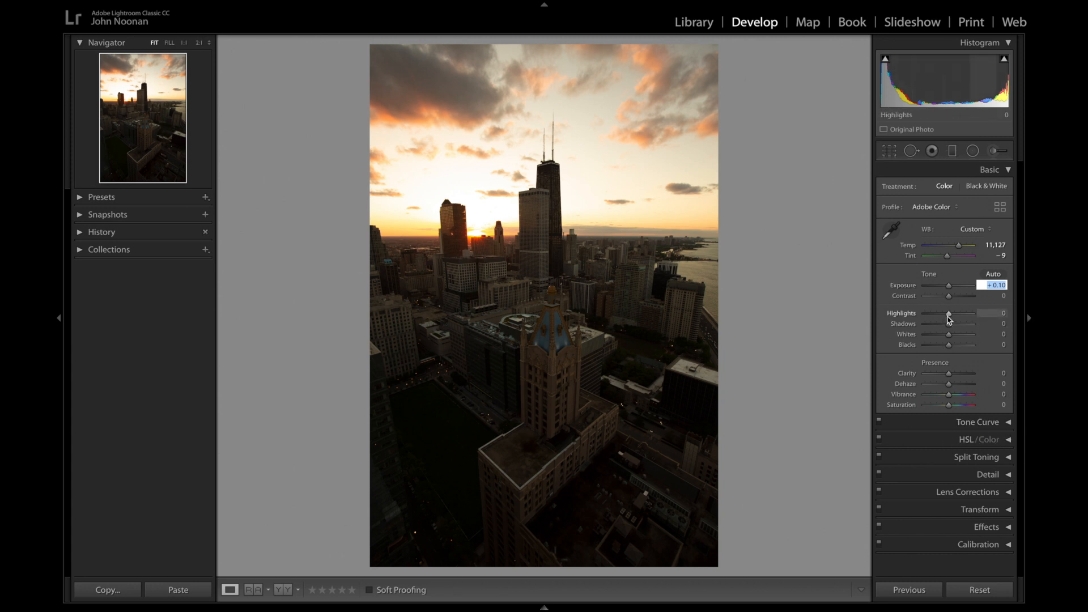
drag(948, 313, 923, 314)
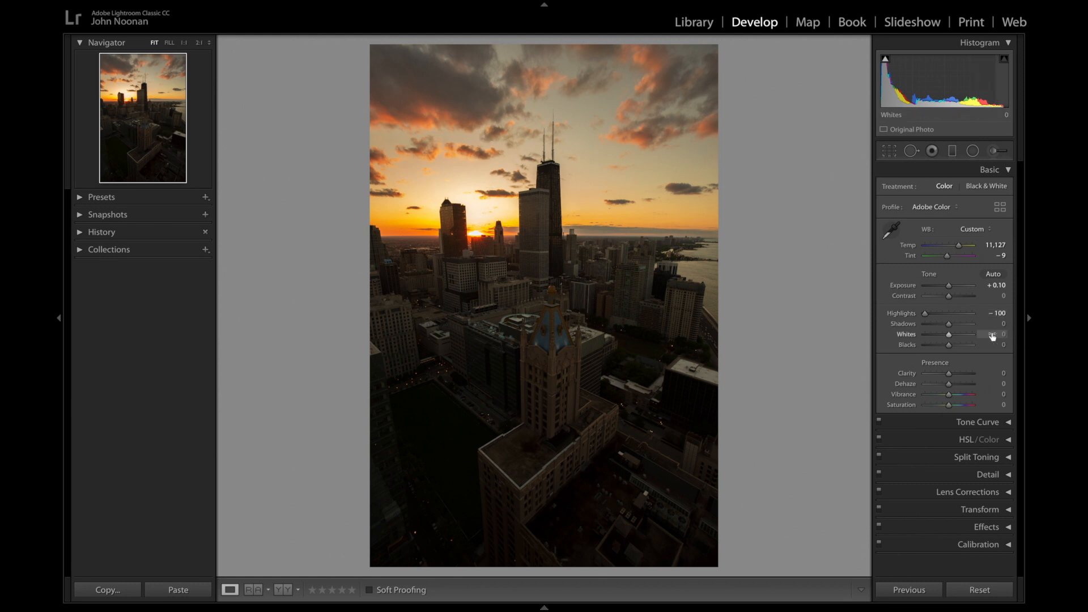
drag(949, 325, 986, 327)
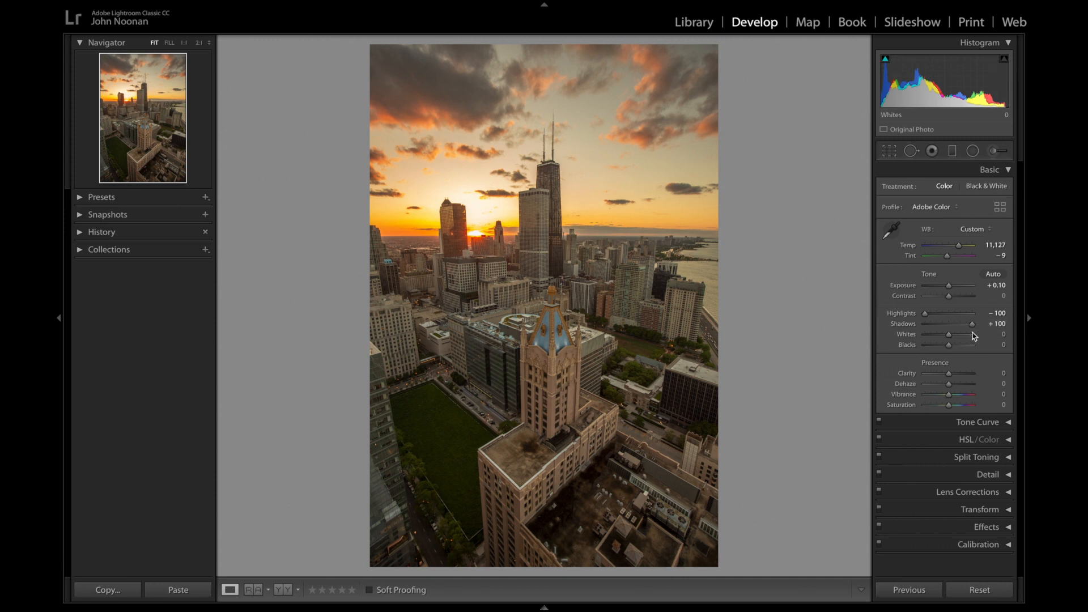
drag(950, 339, 961, 339)
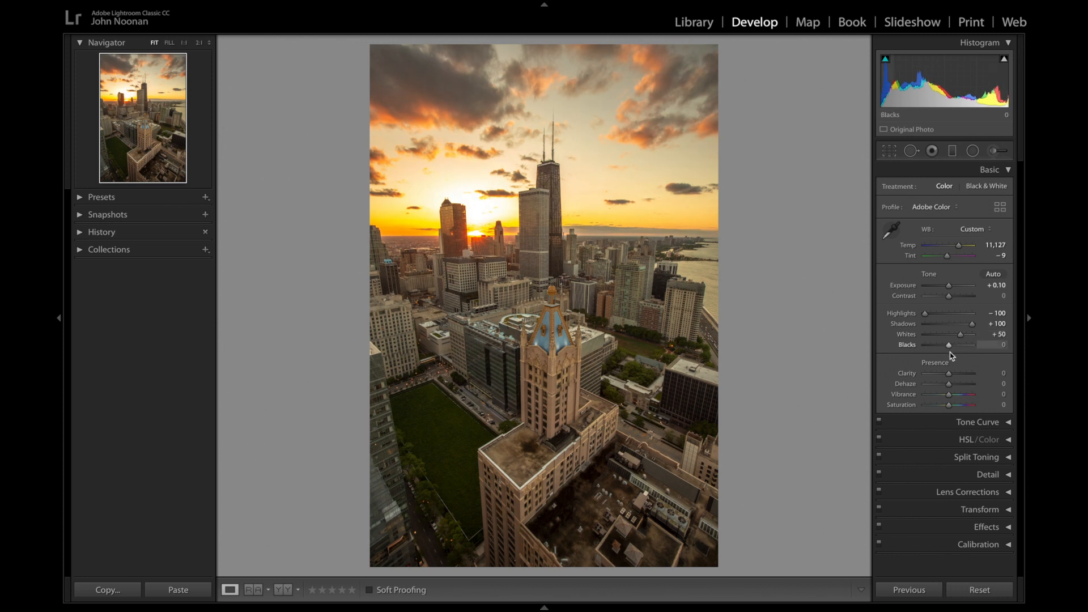
drag(951, 347, 970, 350)
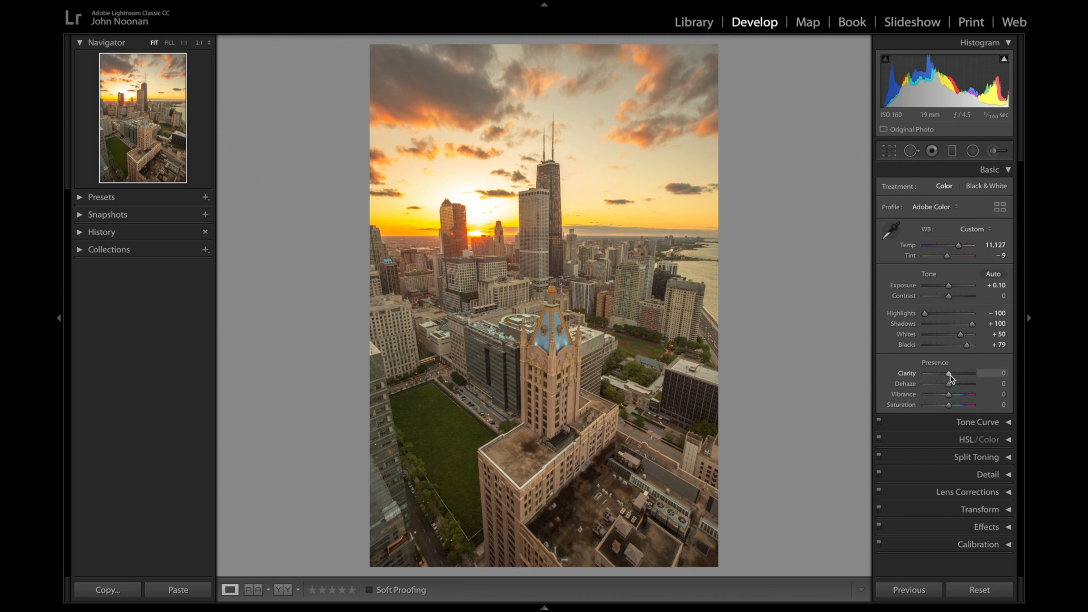
Lower the photo's Clarity to -9 and Vibrance to -44.
mouse_move(950, 378)
mouse_down()
mouse_move(971, 380)
mouse_move(948, 380)
mouse_up()
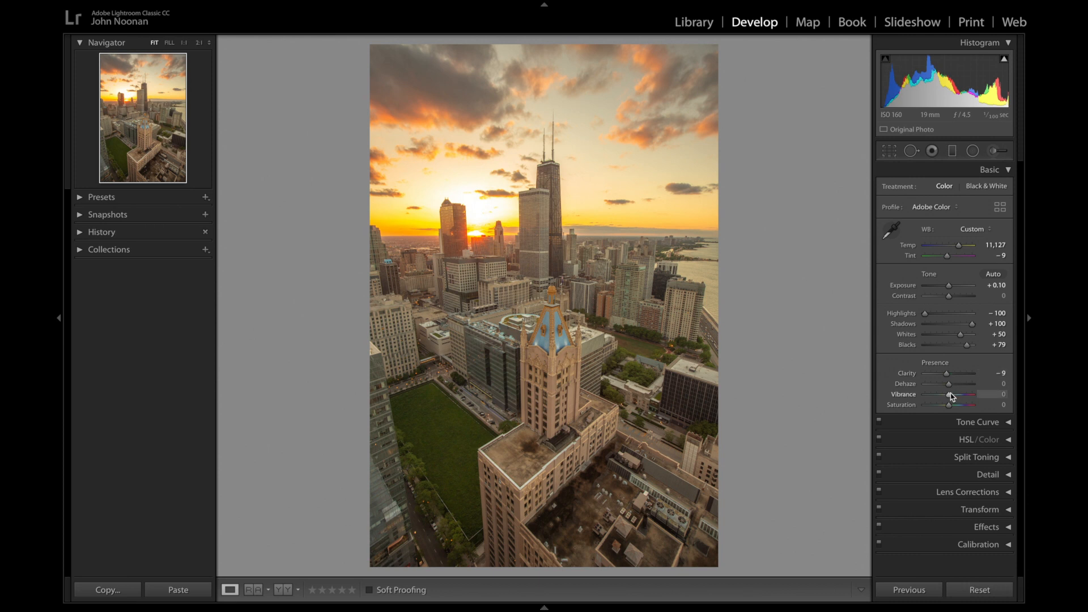
drag(950, 396, 940, 399)
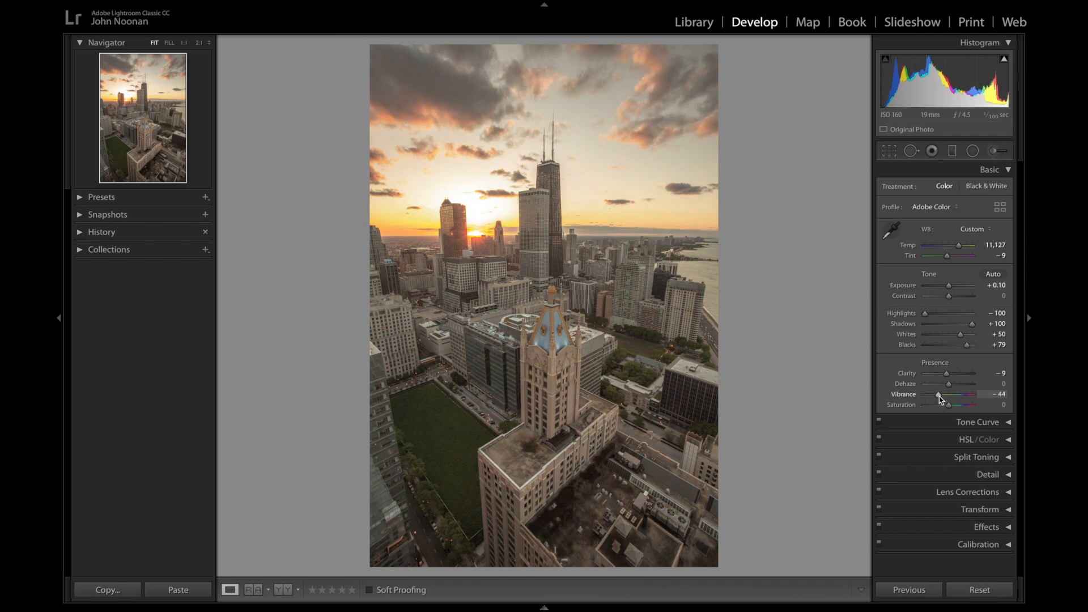
Try the Fade S Curve preset on the tone curve and replace it with Moody S Curves.
click(1007, 423)
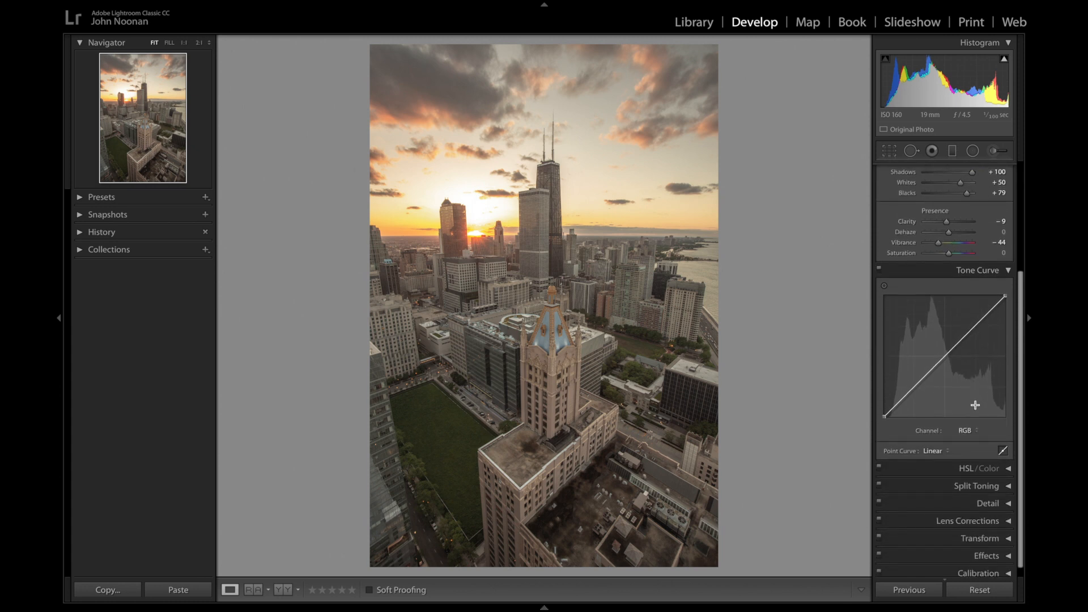
click(948, 451)
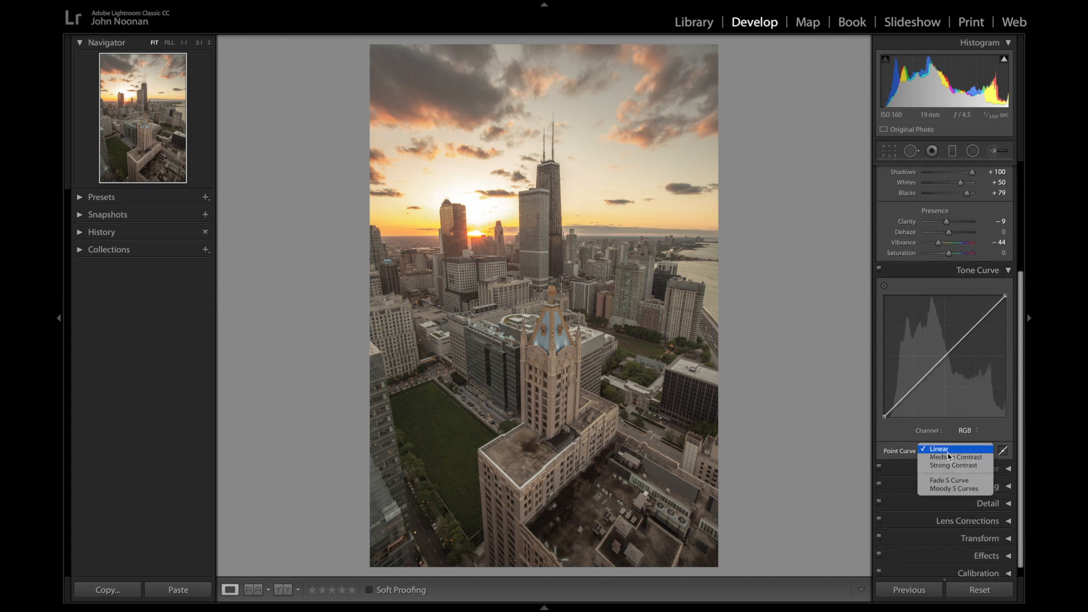
click(959, 481)
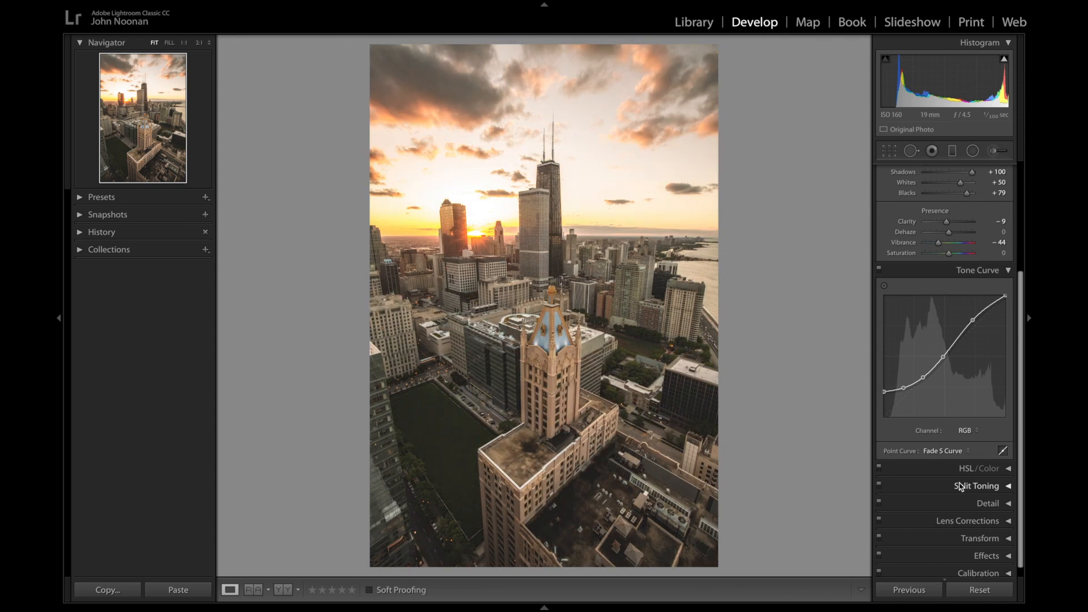
click(956, 452)
click(957, 457)
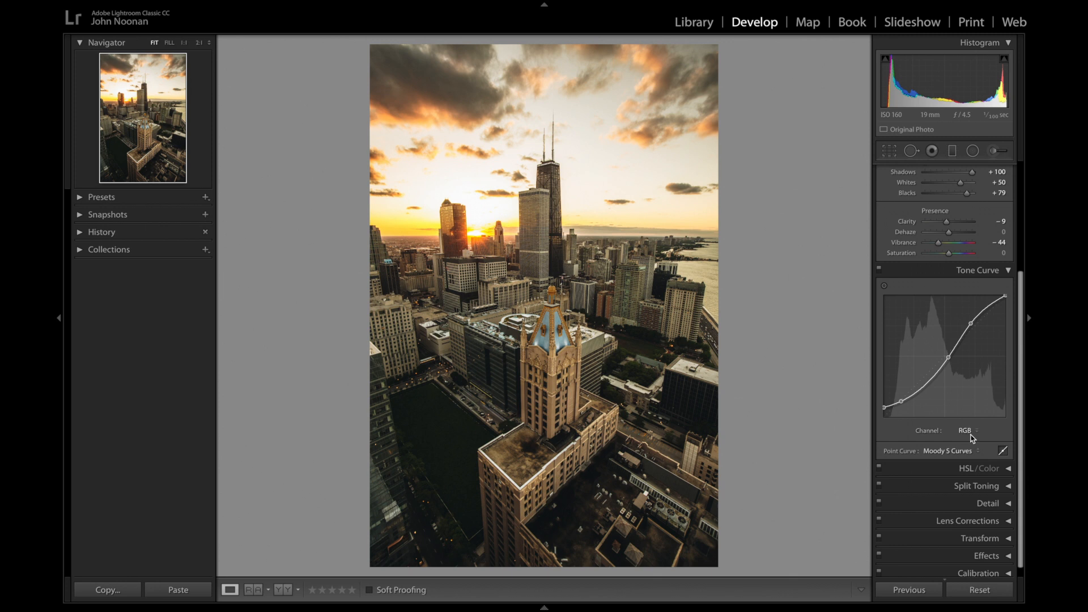
Inspect the tone curve's individual colour channels, including Red, and return to the RGB channel.
click(965, 432)
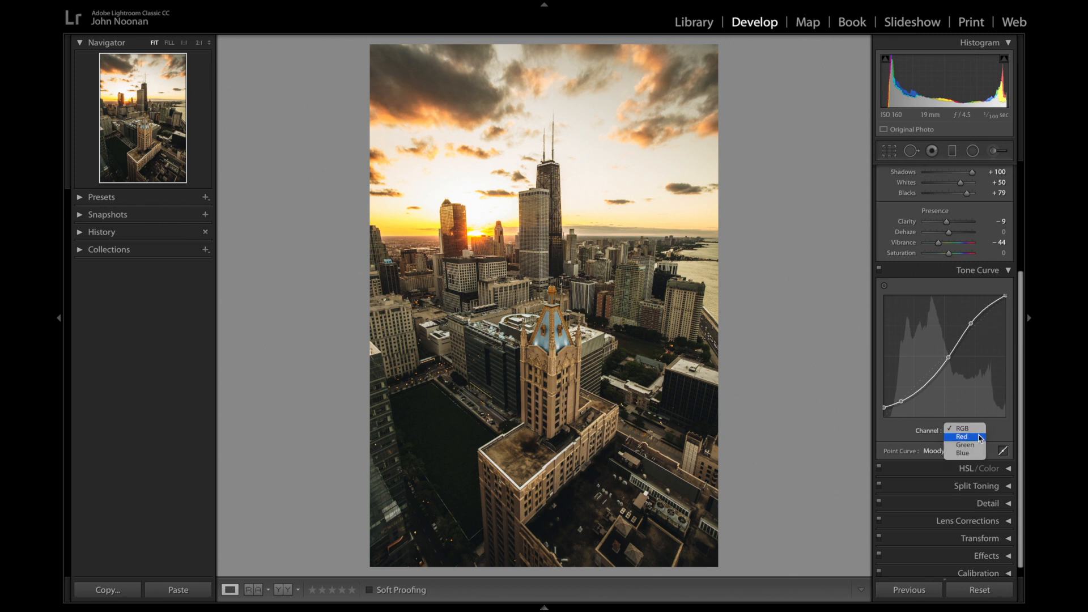
click(976, 439)
click(976, 439)
click(972, 438)
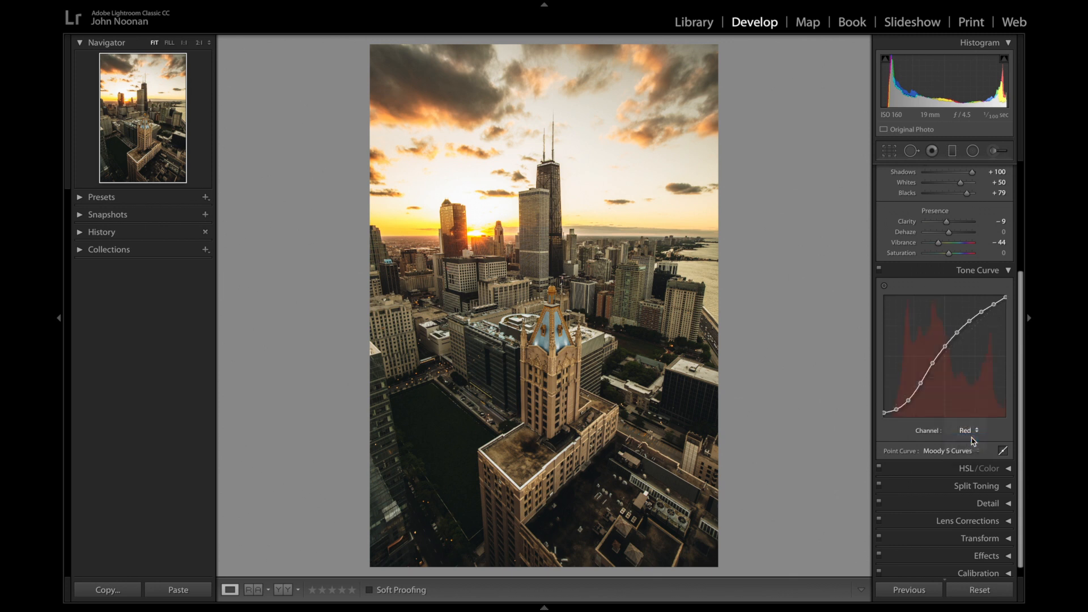
click(968, 436)
click(967, 437)
click(963, 430)
click(963, 405)
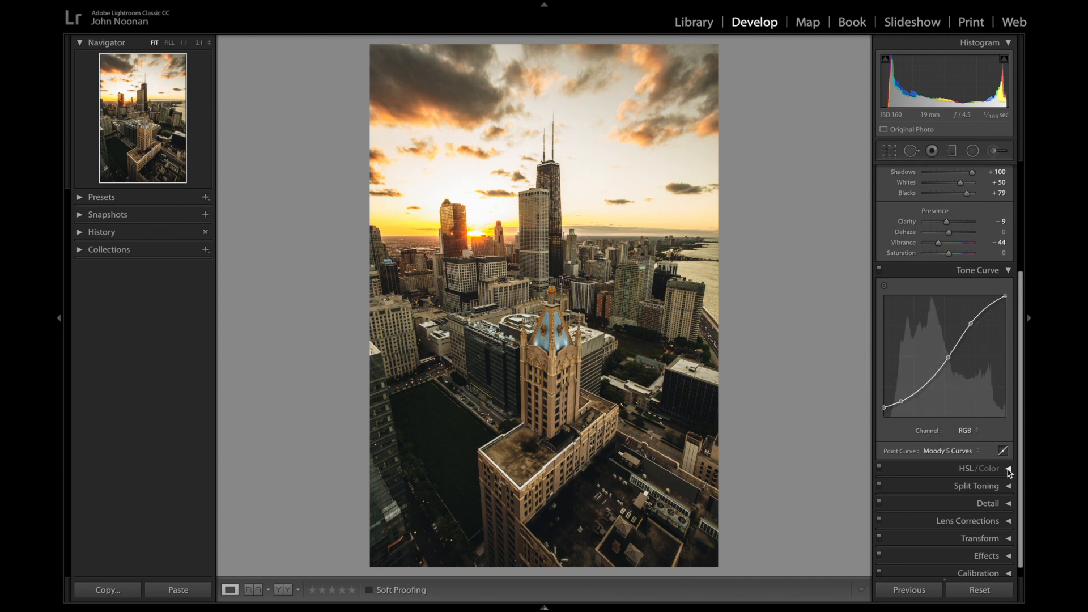
Shift the HSL hue of Orange to -8 and Yellow to -57.
click(1007, 470)
click(888, 404)
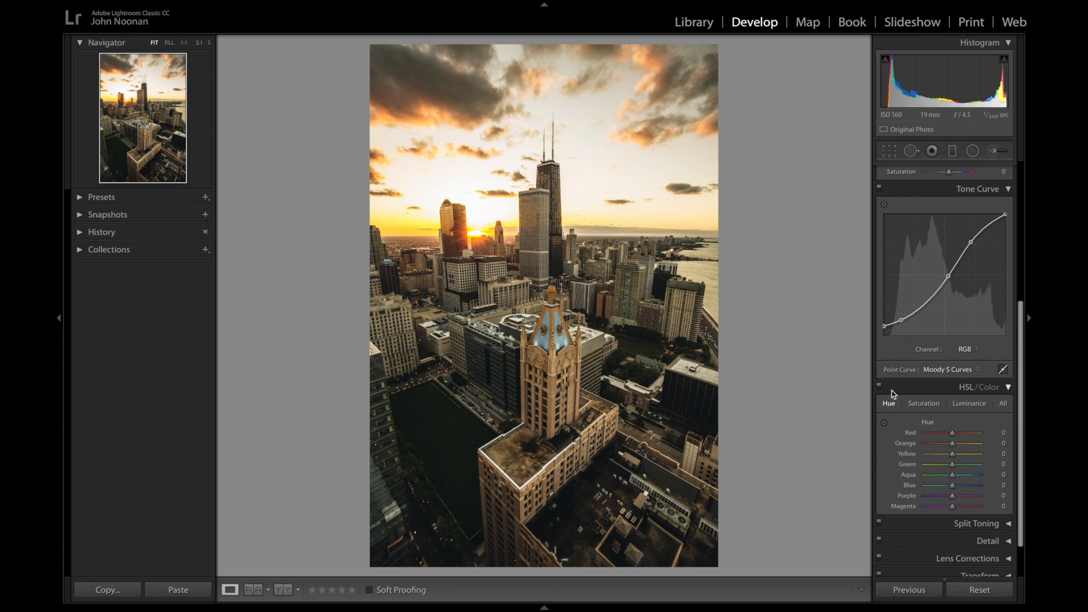
scroll(979, 429, down, 2)
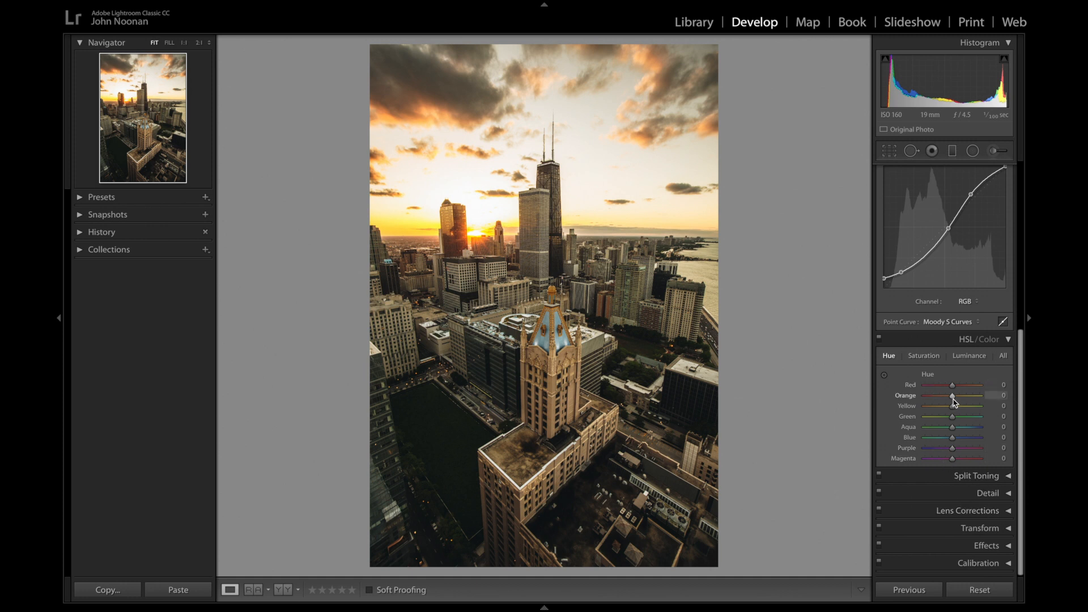
drag(953, 397, 951, 400)
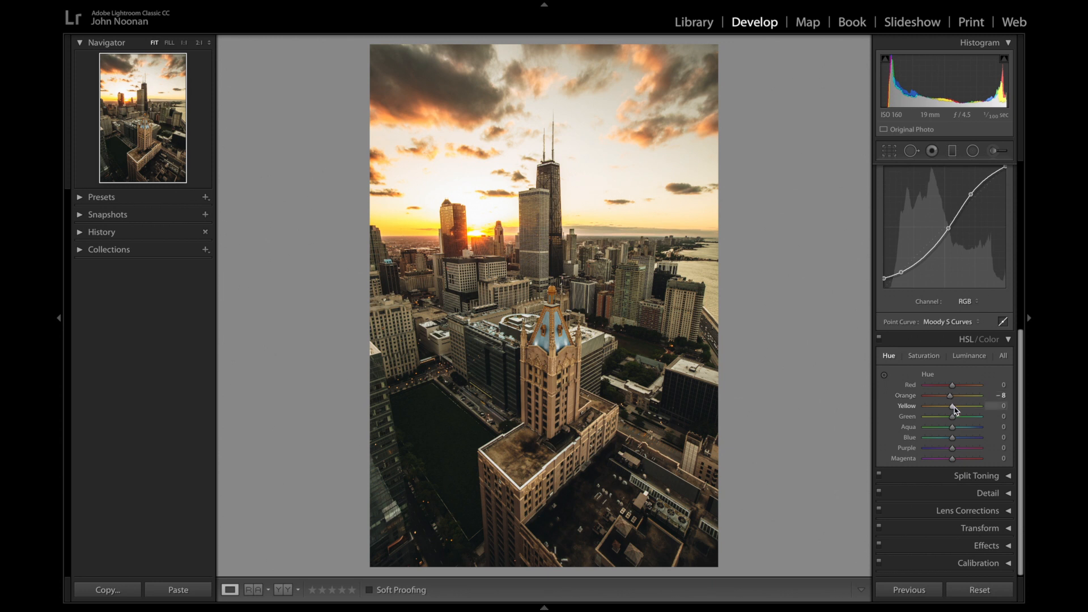
drag(954, 408, 944, 407)
drag(943, 407, 937, 409)
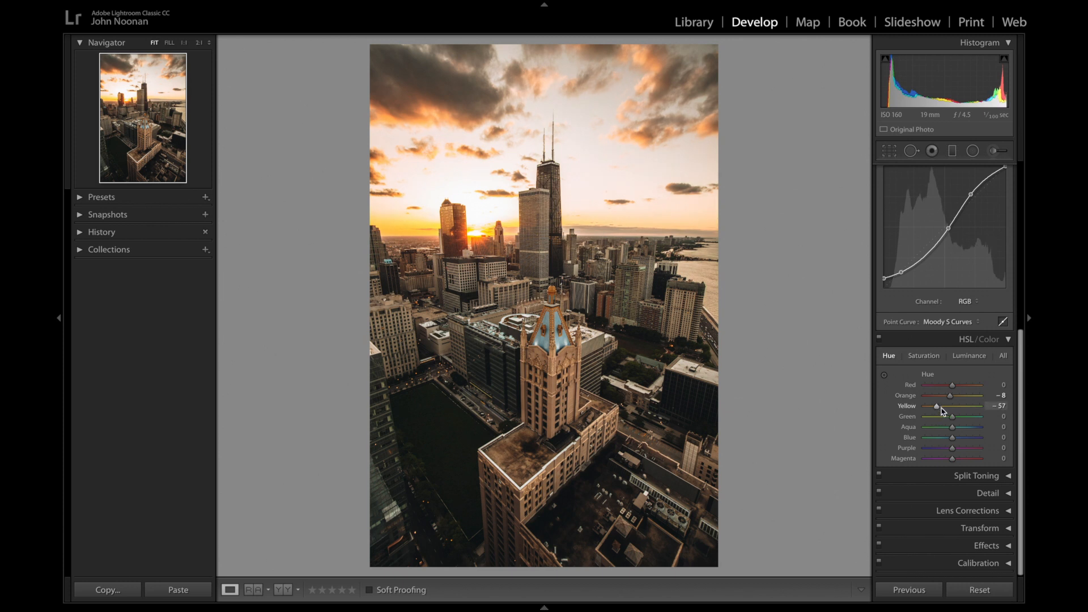
Set HSL saturation to +18 for Orange, -65 for Yellow, and -100 for Green, Aqua, Blue, Purple and Magenta.
click(931, 360)
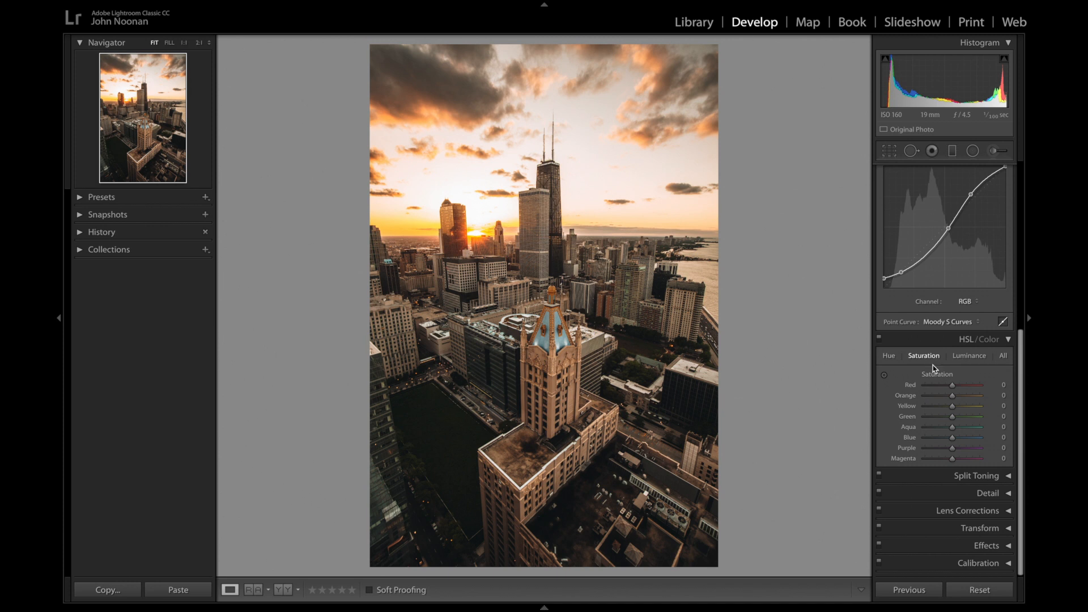
drag(953, 396, 959, 396)
drag(953, 407, 937, 407)
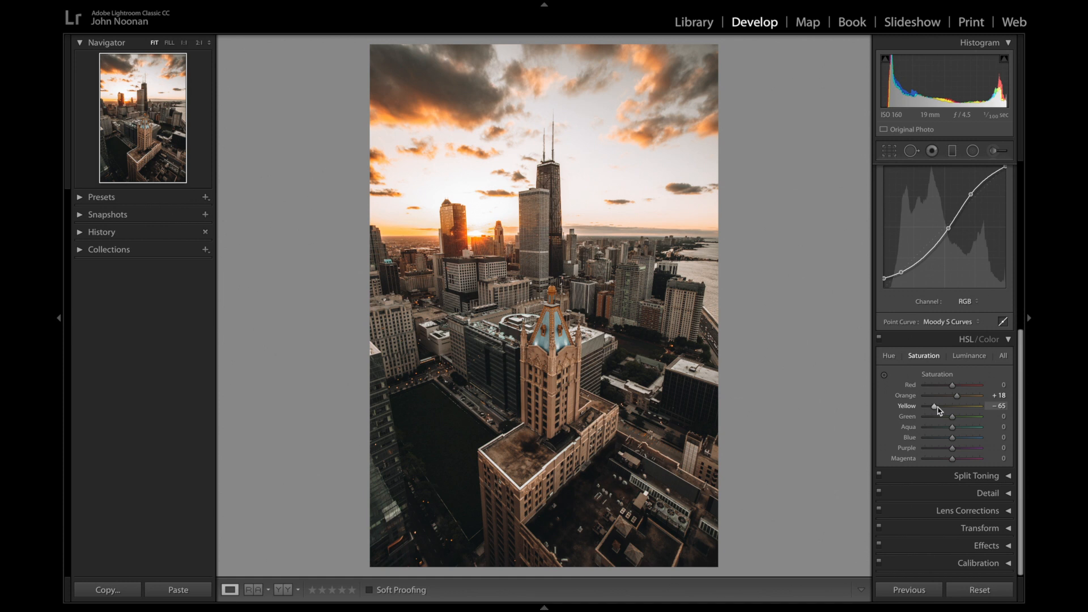
drag(952, 416, 907, 458)
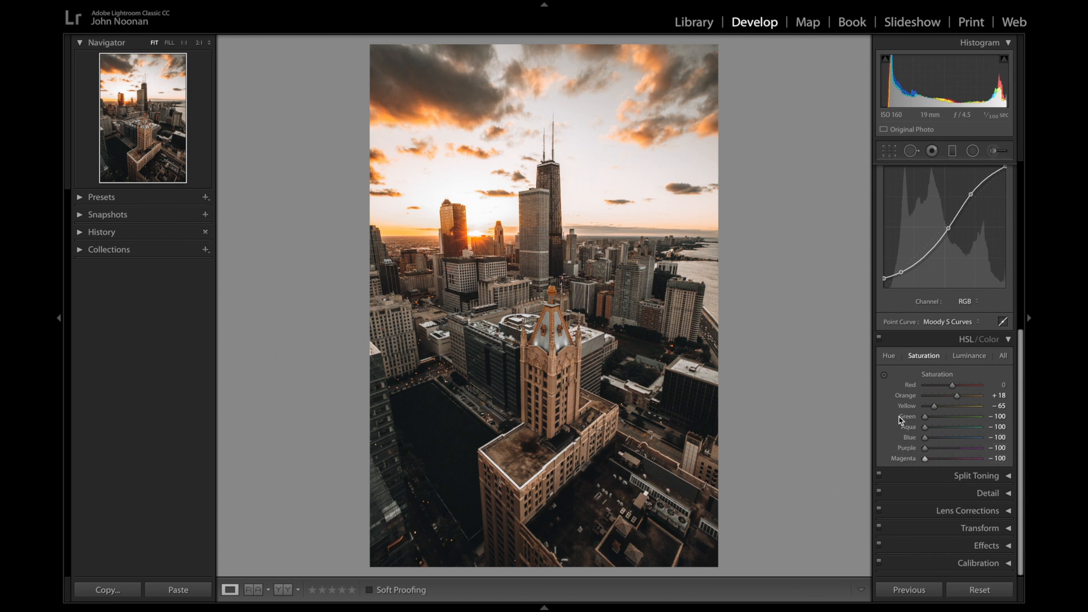
Raise the Blue luminance to +100, comparing its effect on the tower roof up close against the default.
click(971, 357)
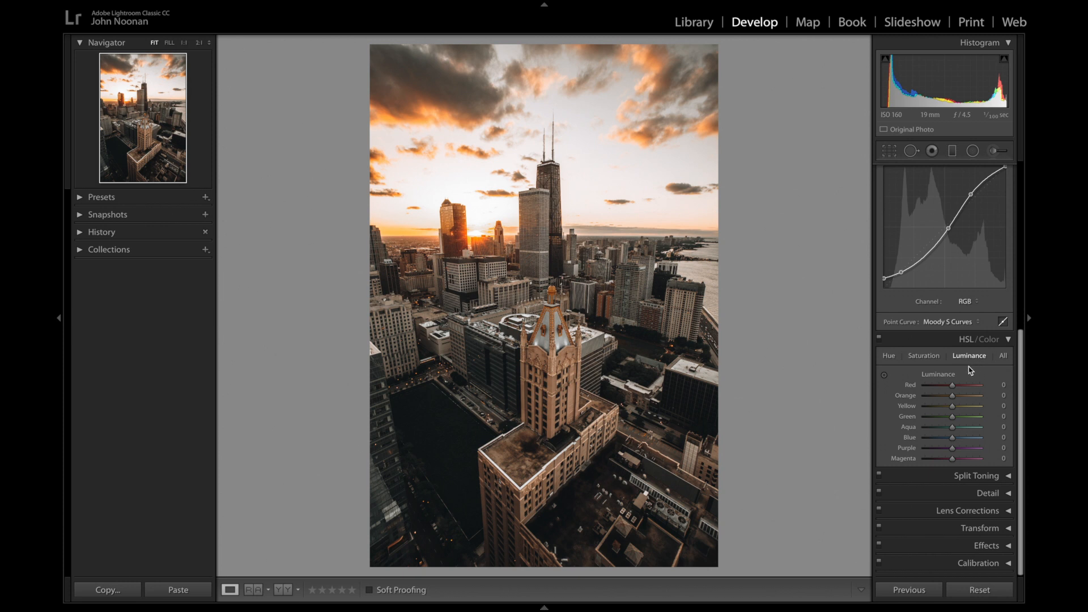
drag(954, 440, 980, 443)
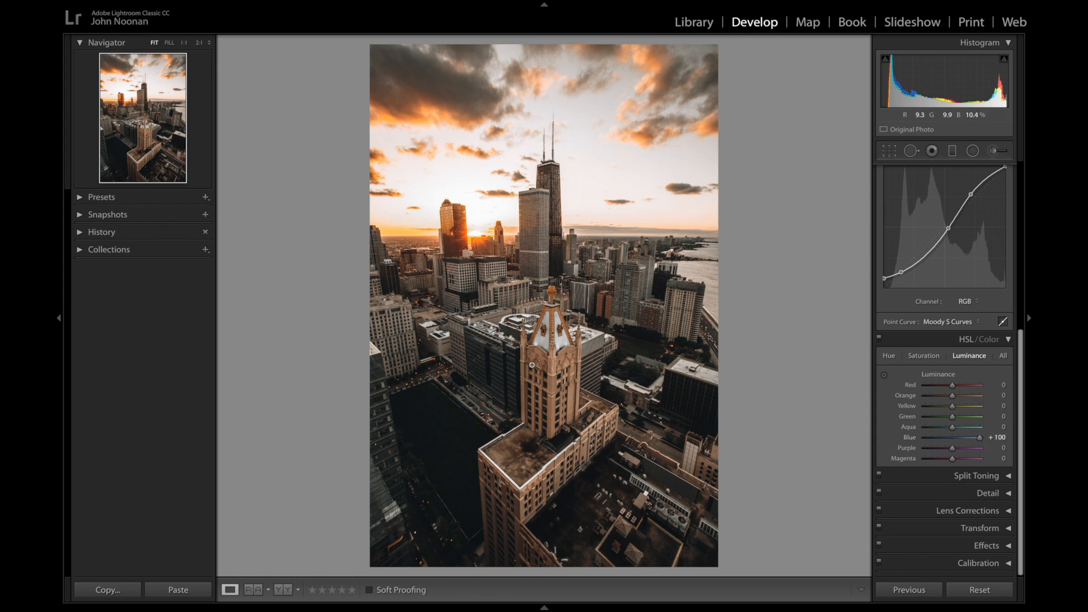
click(648, 374)
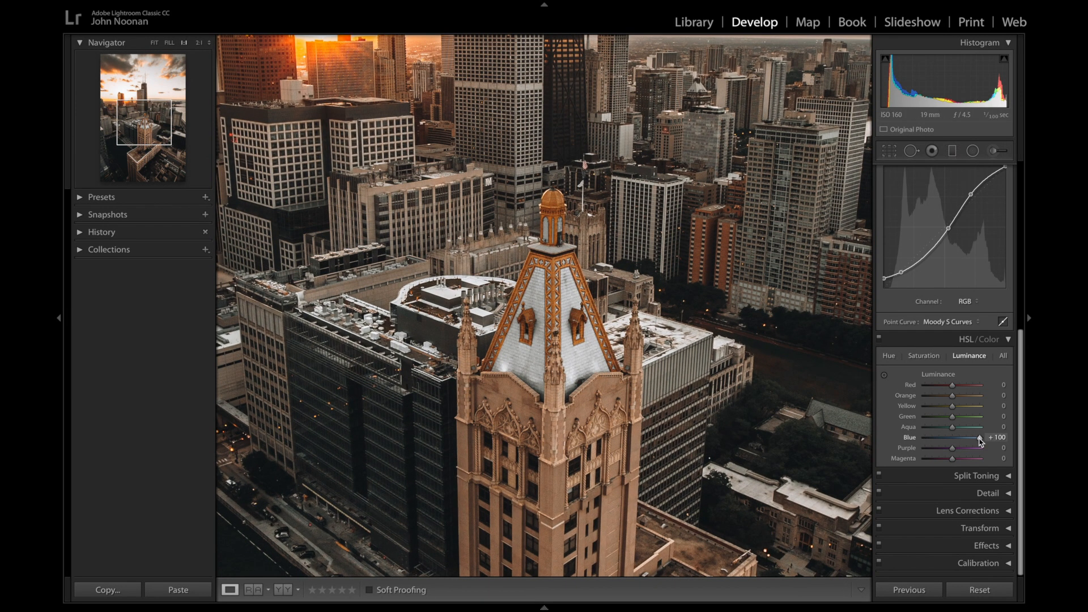
double_click(980, 439)
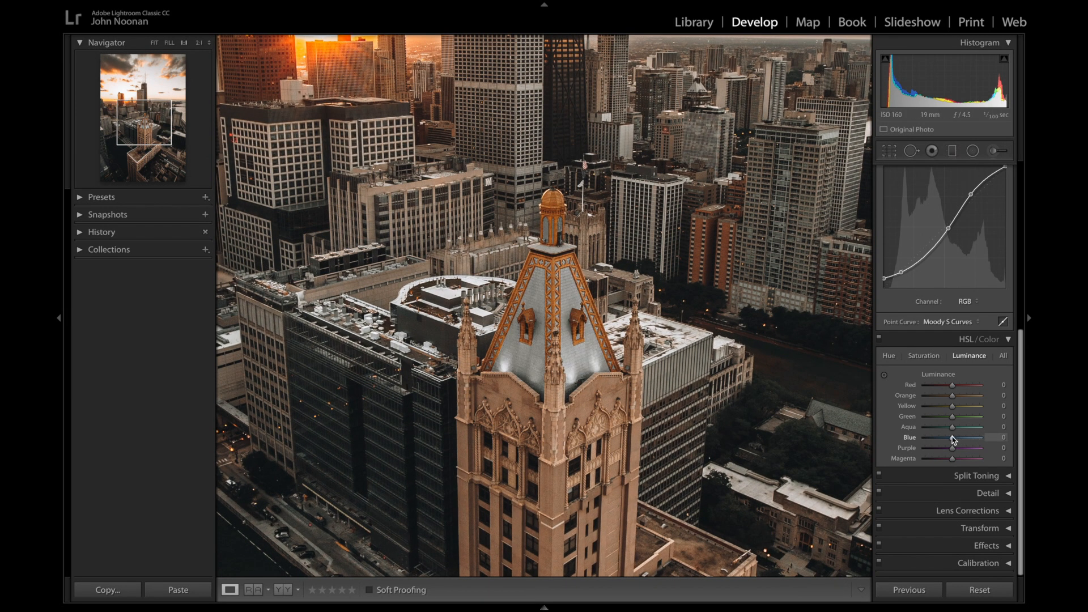
drag(952, 439, 1021, 441)
click(154, 43)
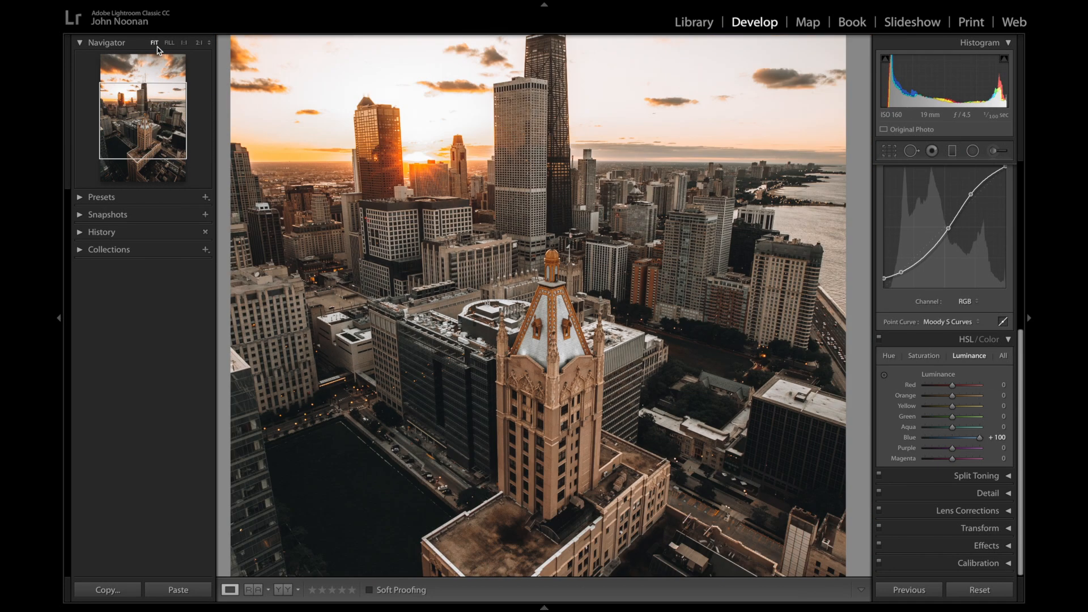
Split-tone the highlights with hue 56 and saturation 17, and the shadows with hue 239 and saturation 23.
click(1004, 476)
scroll(982, 454, down, 3)
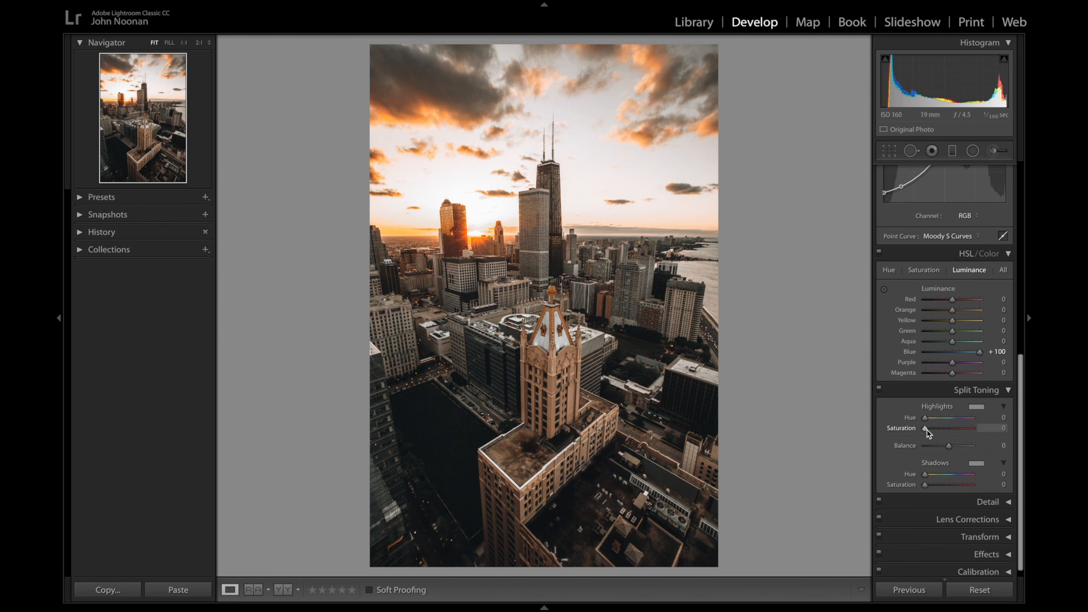
drag(925, 417, 930, 418)
drag(930, 417, 933, 417)
drag(927, 430, 935, 430)
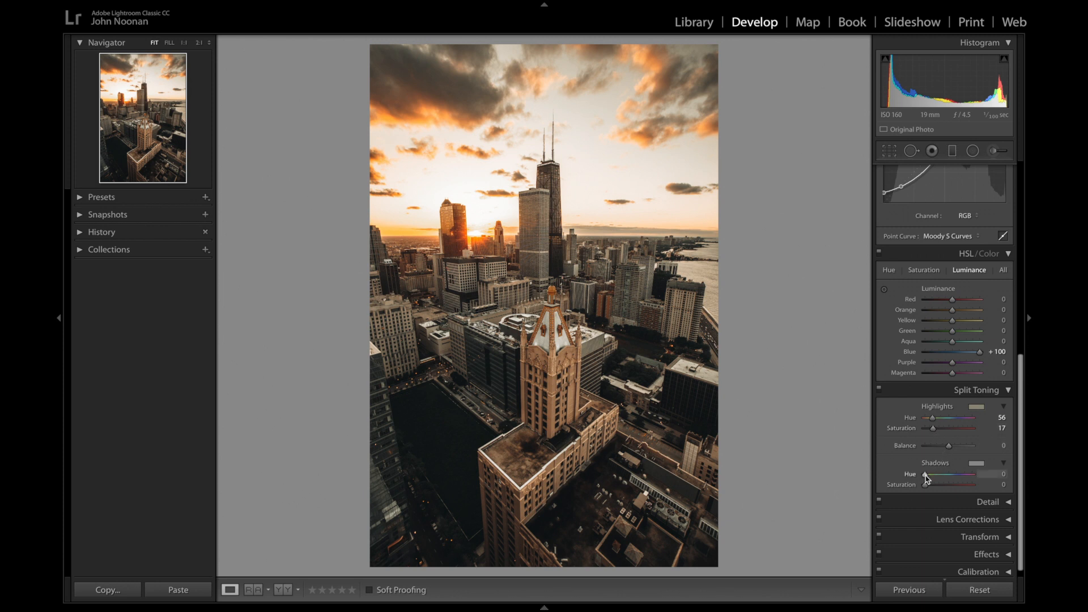
mouse_move(926, 477)
mouse_down()
mouse_move(959, 479)
mouse_move(937, 487)
mouse_up()
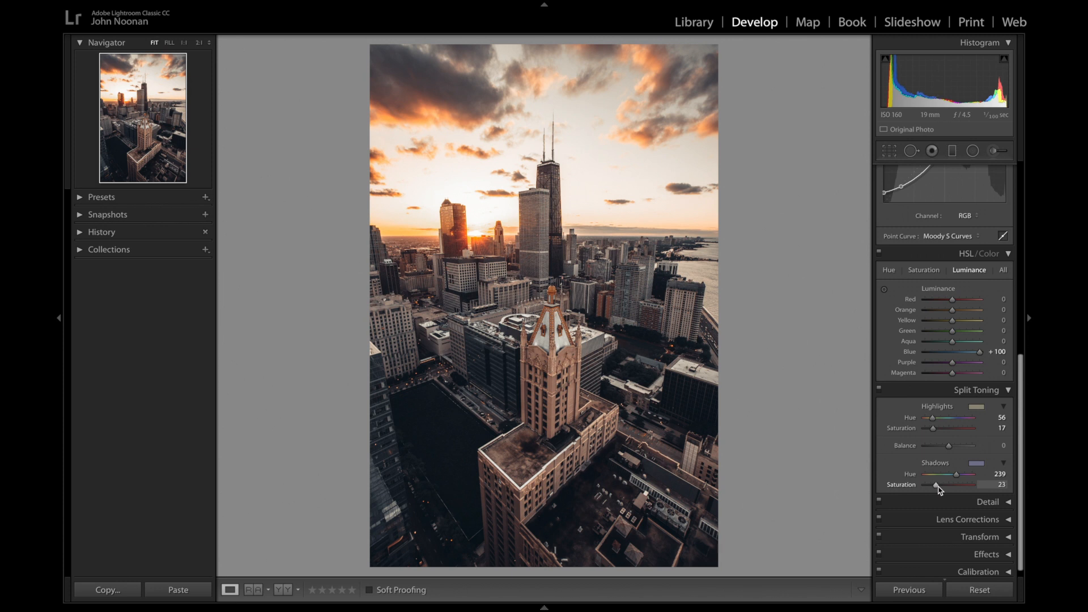
Set the sharpening amount to 71 and the luminance noise reduction to 20.
click(995, 502)
drag(939, 443, 948, 443)
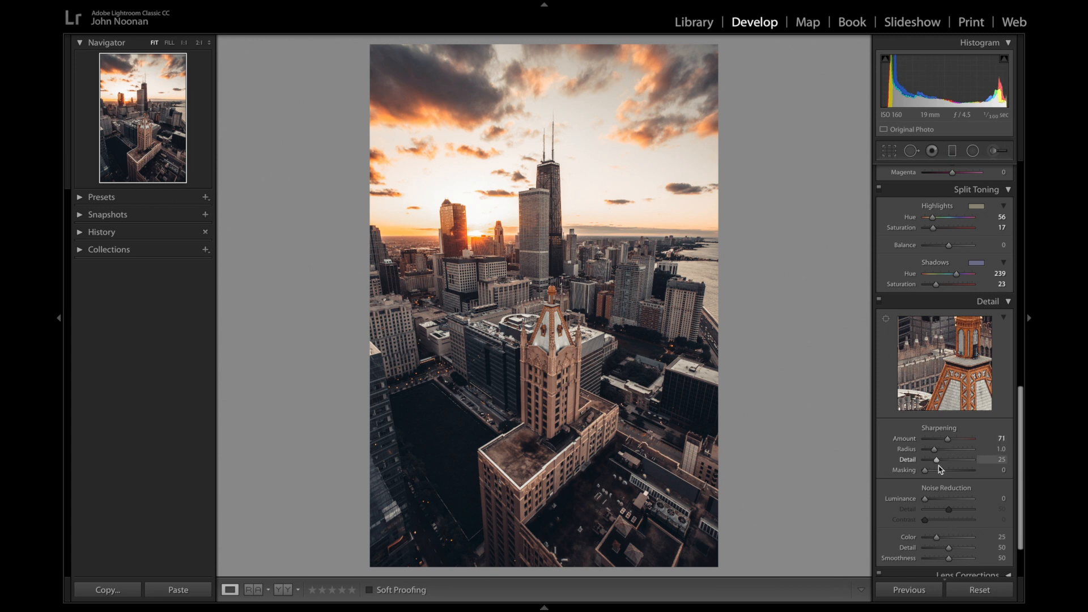
drag(925, 499, 937, 502)
scroll(963, 488, down, 3)
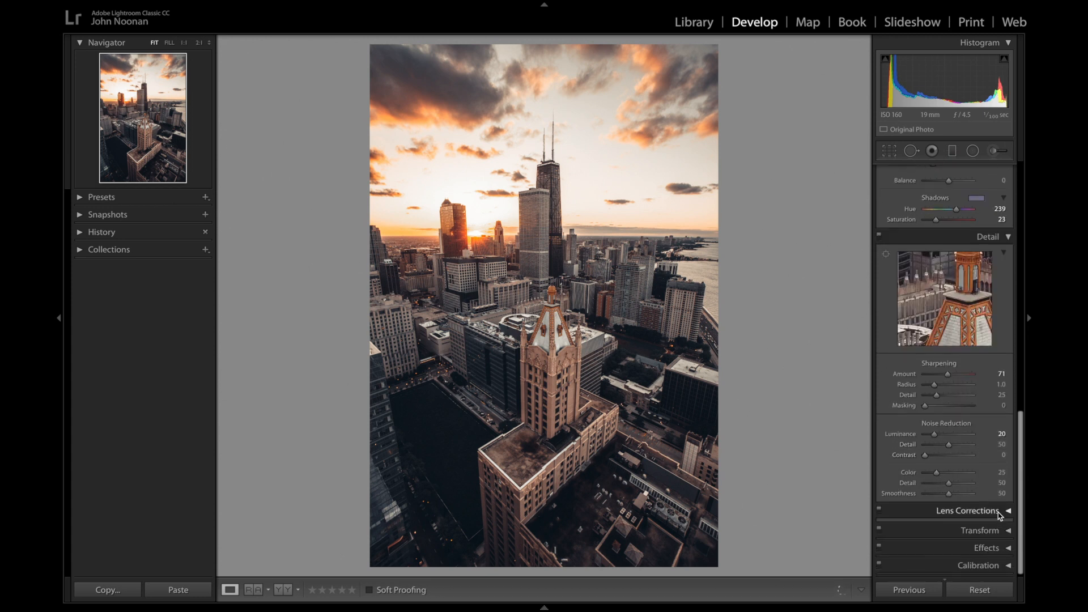
Enable chromatic aberration removal and lens profile corrections, then open the Transform settings for review.
click(997, 510)
click(923, 381)
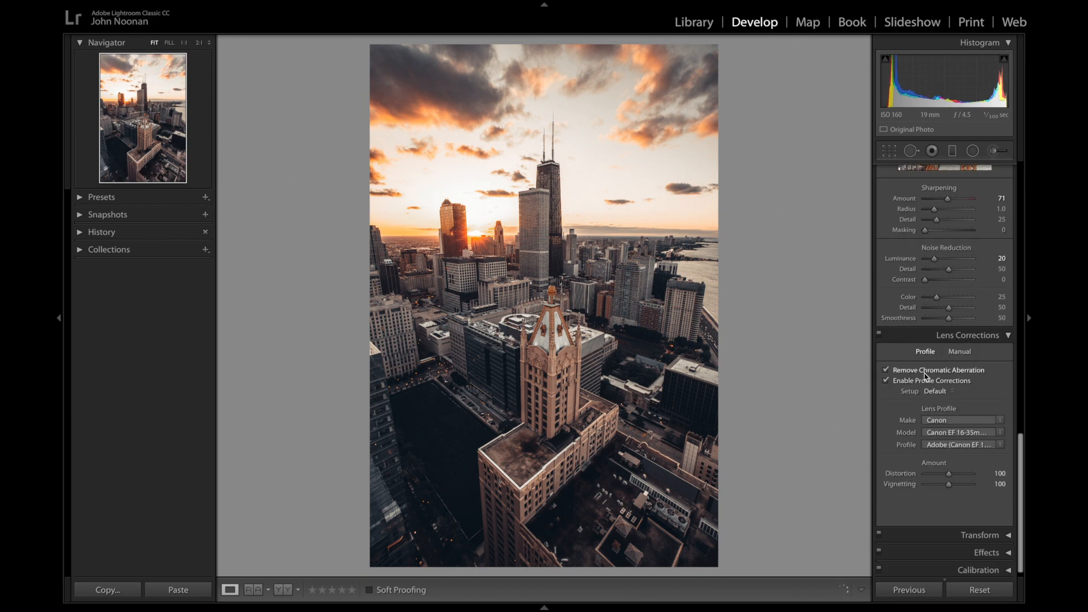
click(1003, 534)
scroll(975, 465, down, 3)
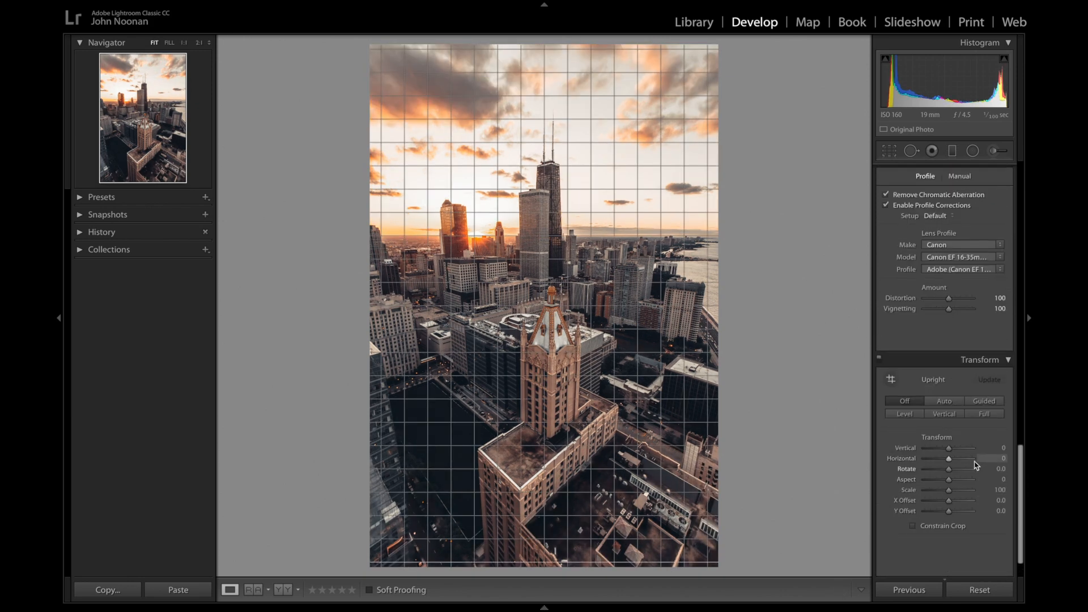
scroll(975, 464, down, 1)
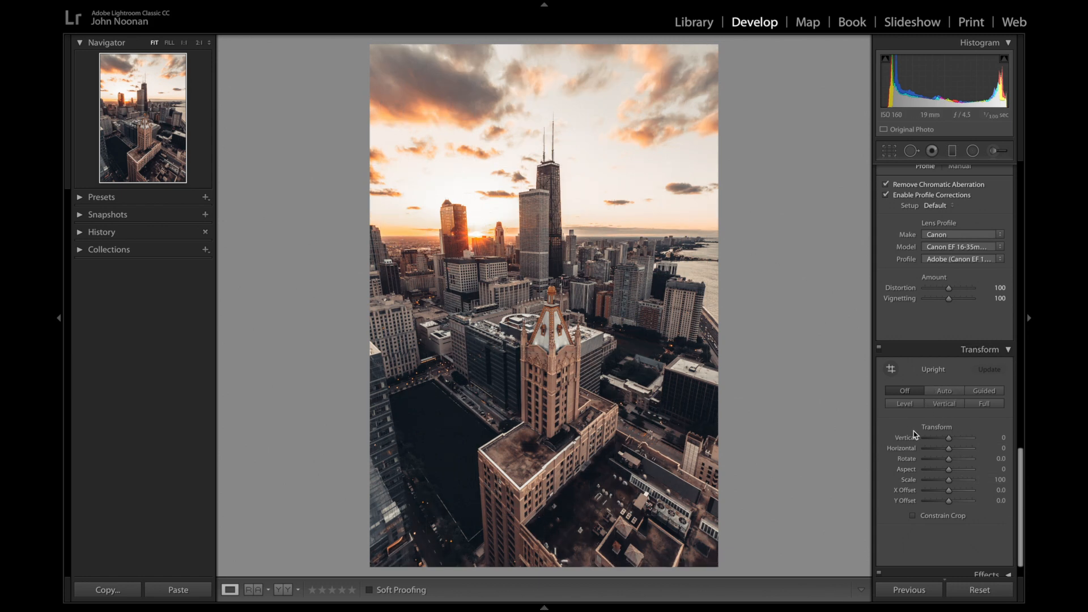
Add a post-crop vignette with an amount of -28 in Highlight Priority style.
scroll(963, 448, down, 1)
click(1000, 547)
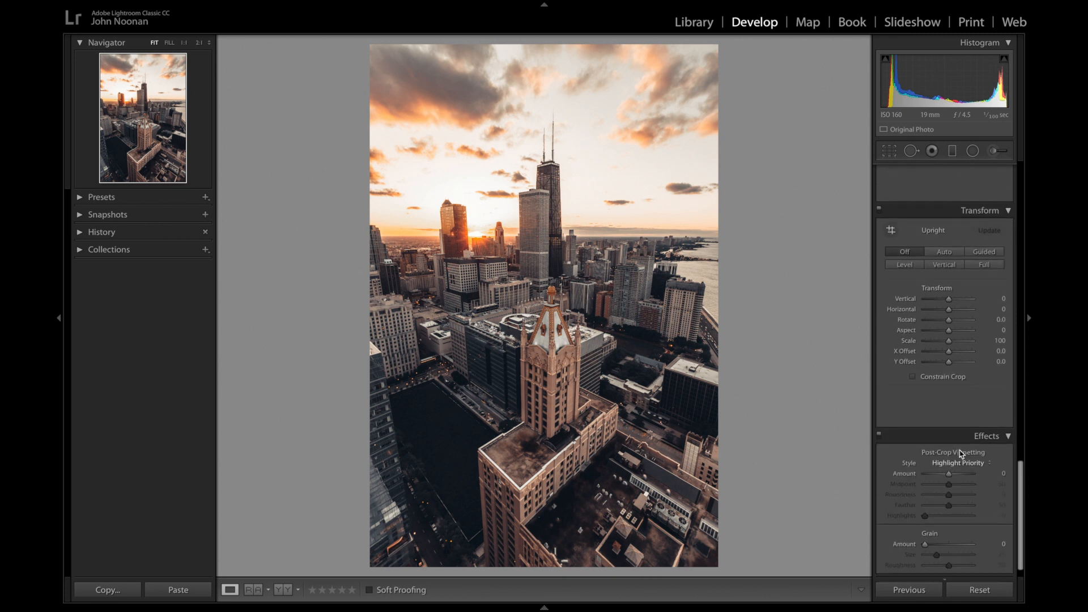
drag(949, 466, 942, 466)
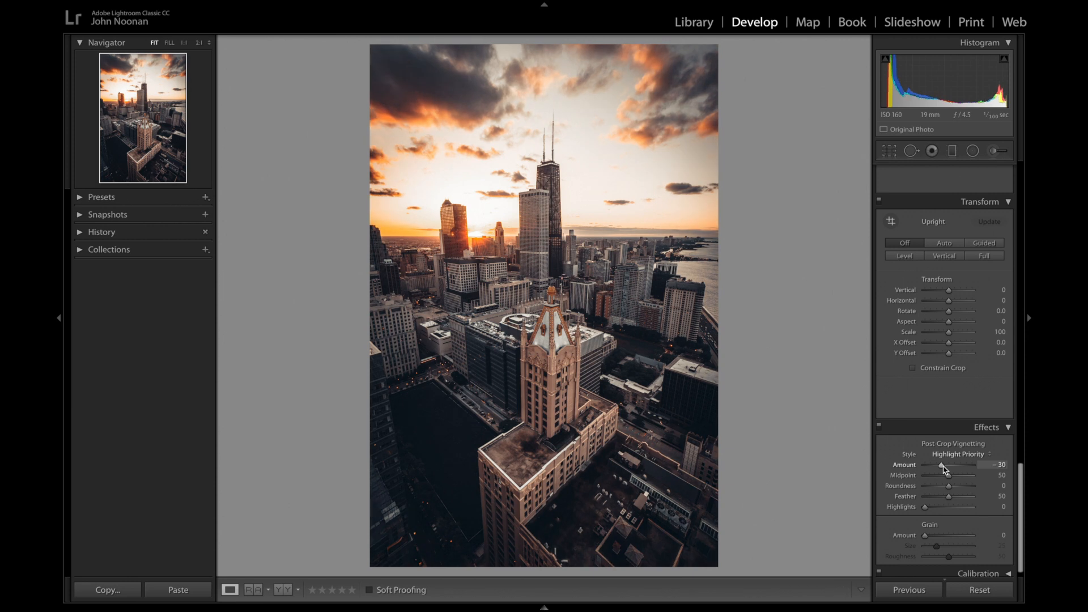
drag(942, 466, 944, 466)
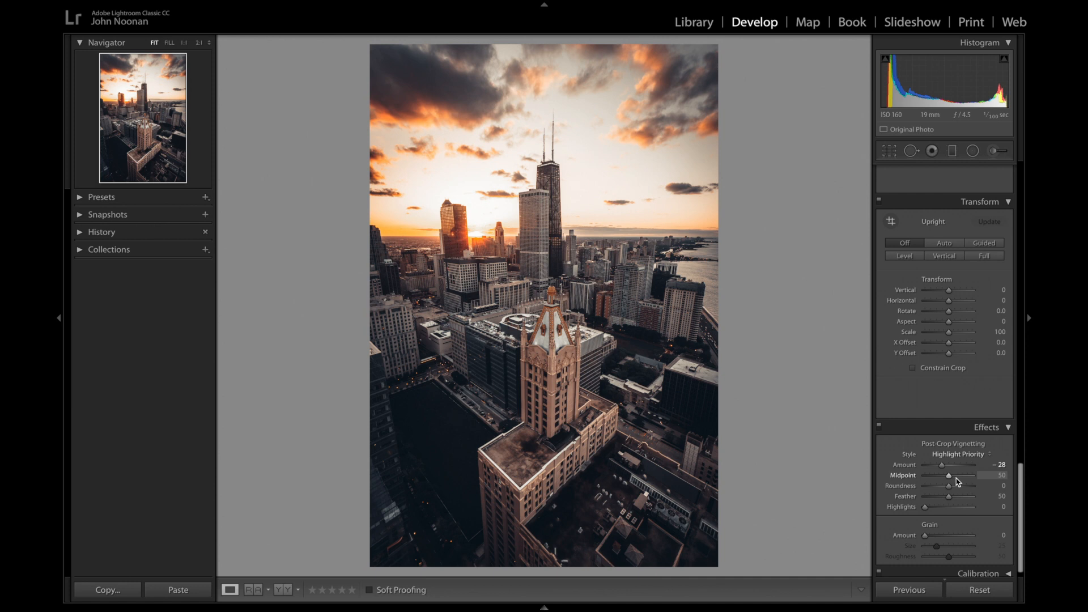
Calibrate the shadows tint to -12 and the red primary to hue +31 and saturation -60.
scroll(980, 527, down, 1)
click(995, 562)
scroll(994, 558, down, 1)
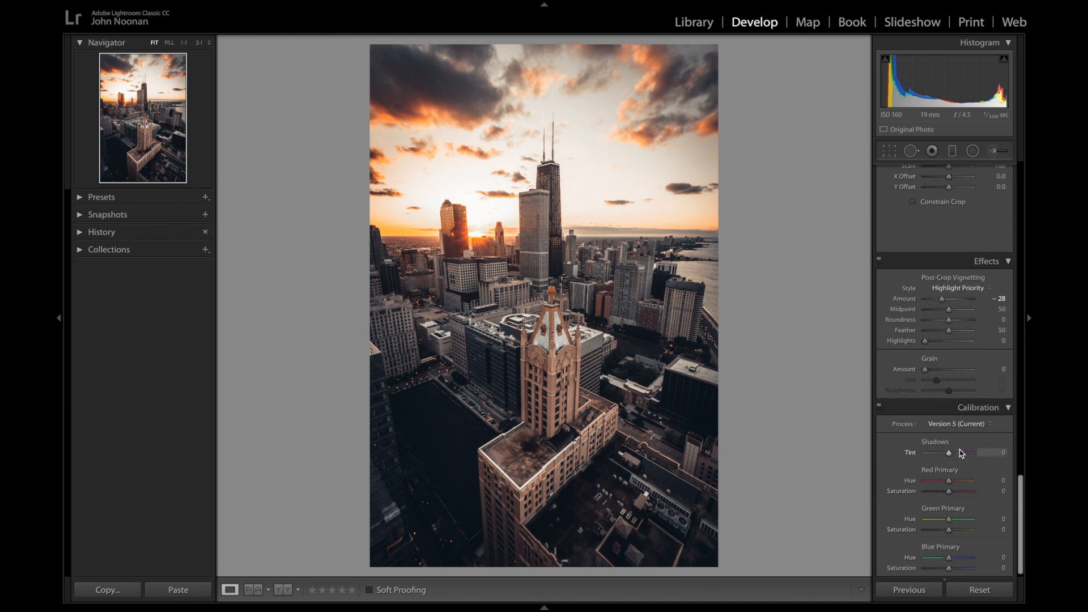
drag(950, 457, 945, 454)
drag(949, 480, 957, 483)
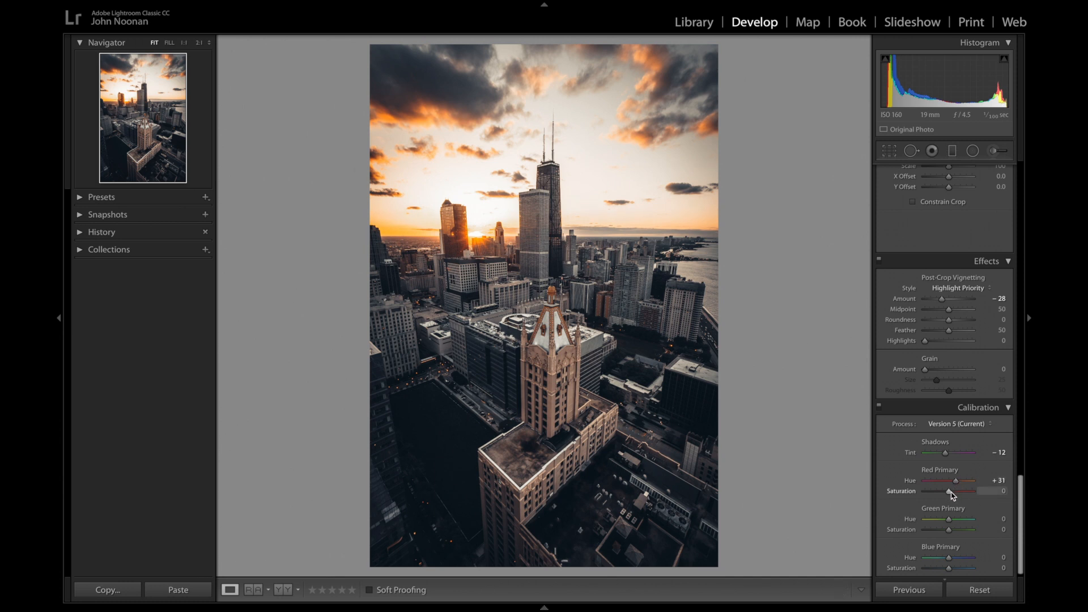
drag(950, 492, 937, 492)
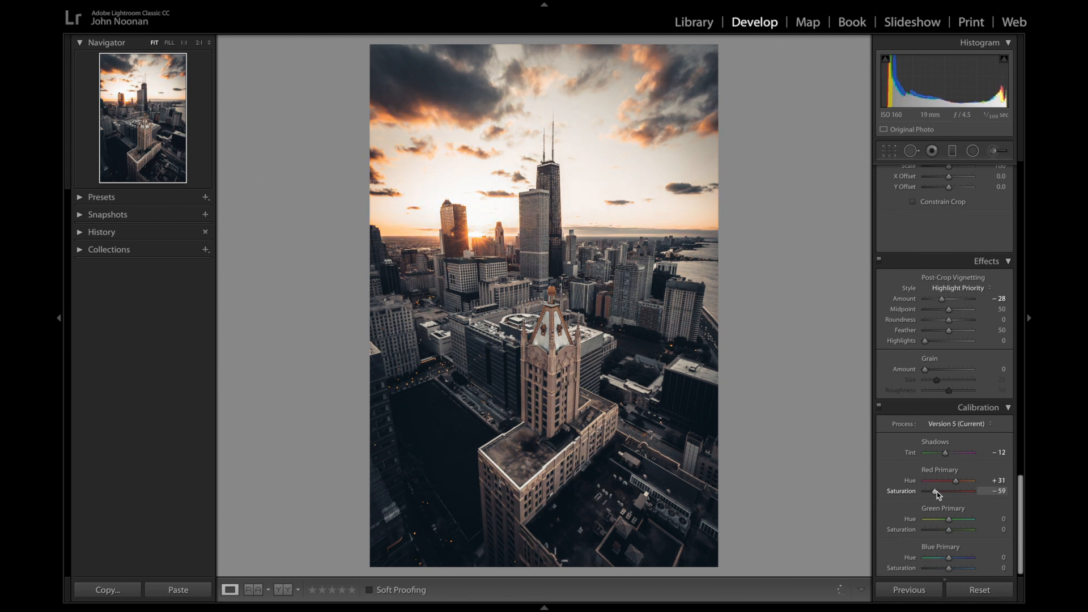
drag(936, 491, 935, 491)
Set the green primary calibration to hue +30 and saturation +75.
drag(949, 519, 957, 521)
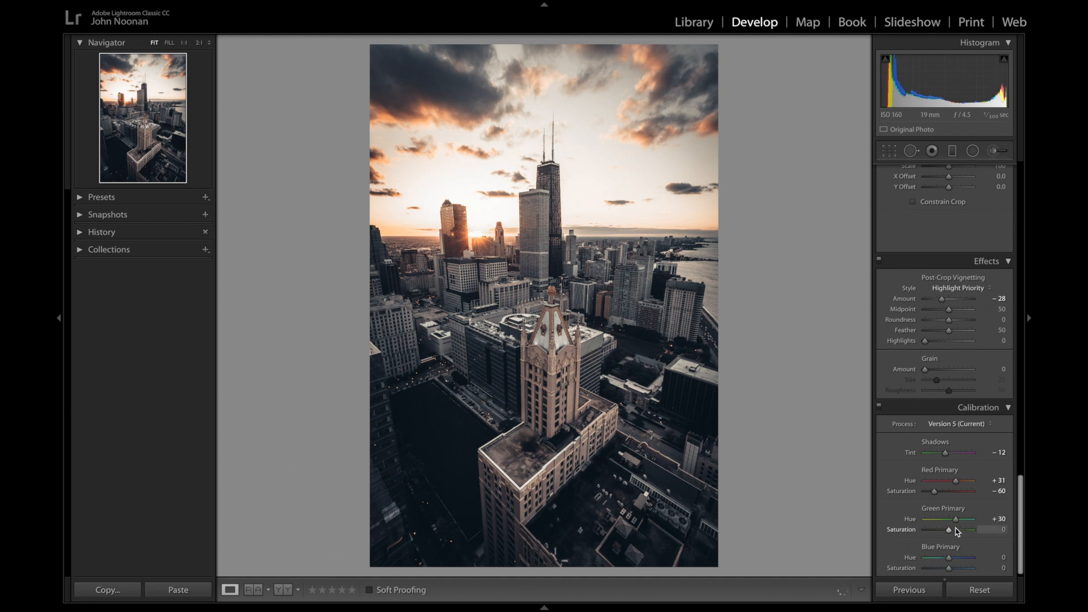
drag(948, 529, 968, 533)
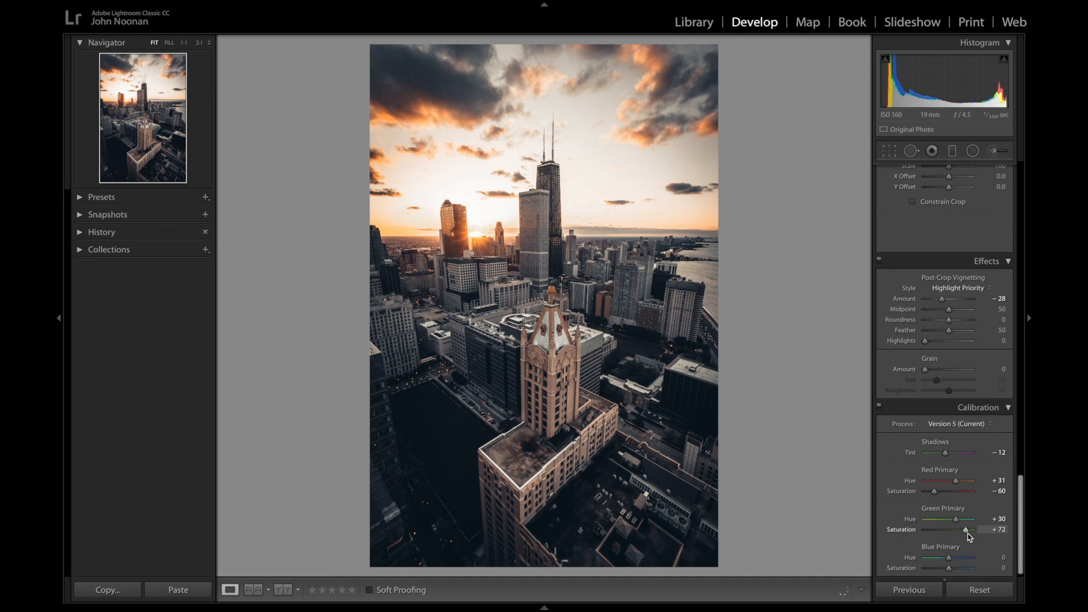
scroll(963, 485, down, 1)
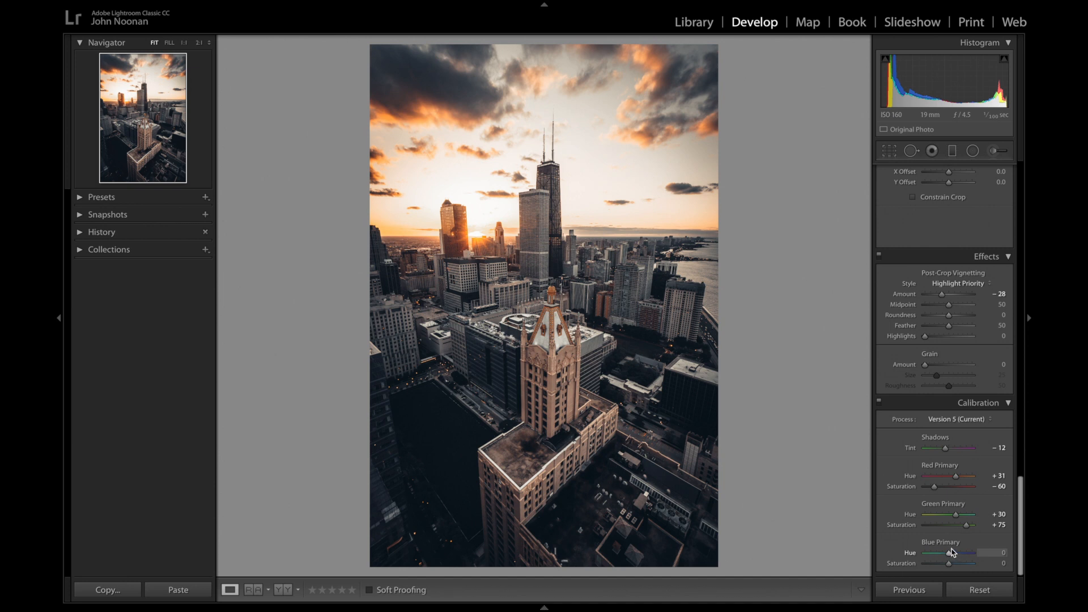
Set the blue primary calibration to hue -41 and saturation -38.
drag(949, 552, 941, 552)
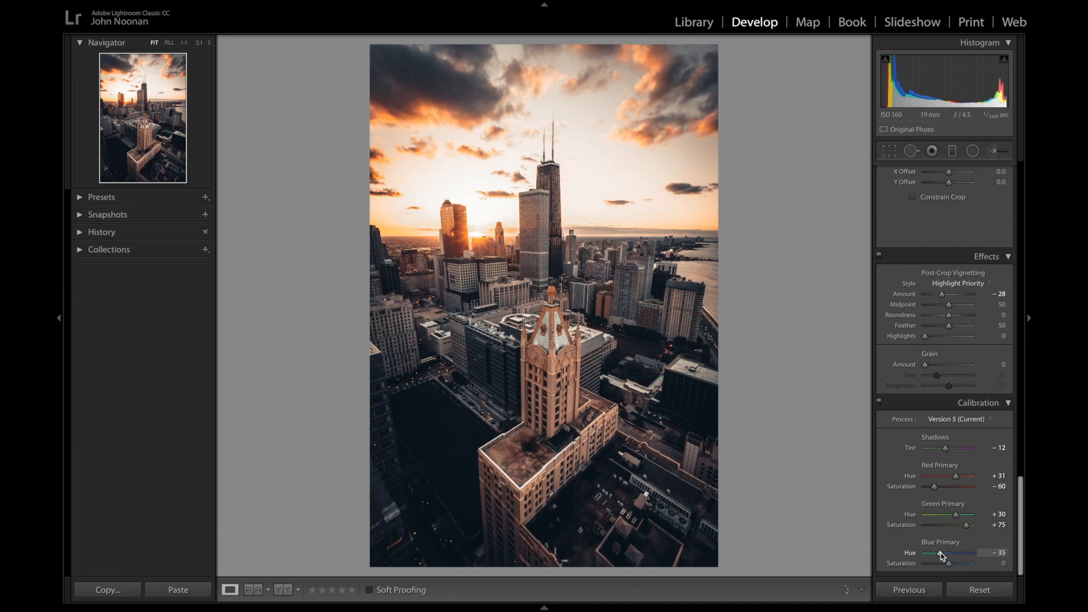
drag(940, 552, 938, 552)
drag(947, 563, 940, 568)
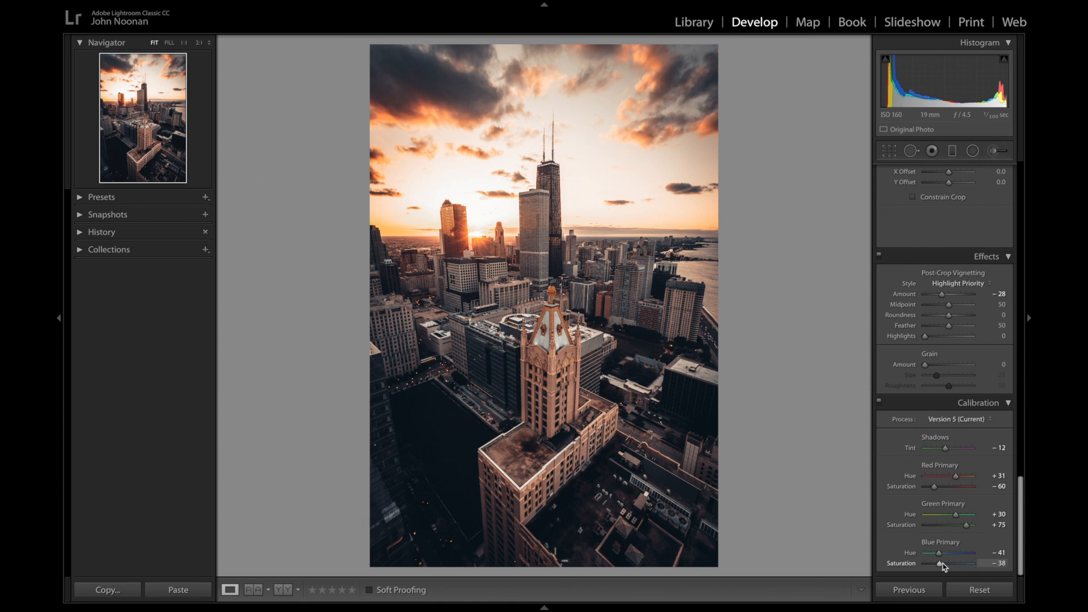
Draw an inverted radial filter as an upright oval around the setting sun and position it between the neighbouring towers.
click(974, 153)
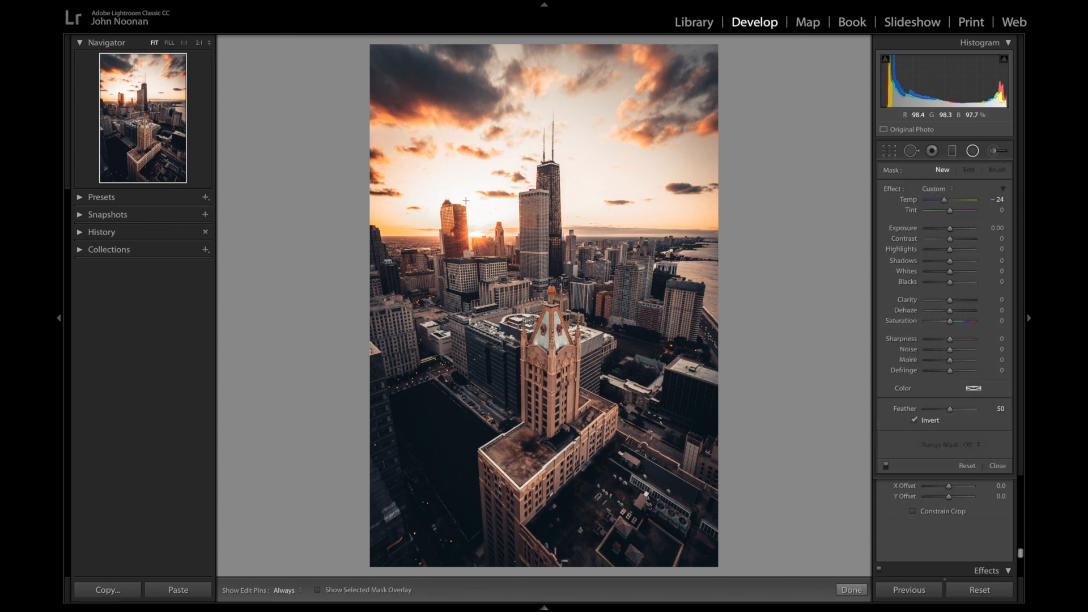
drag(461, 196, 510, 260)
drag(460, 193, 488, 224)
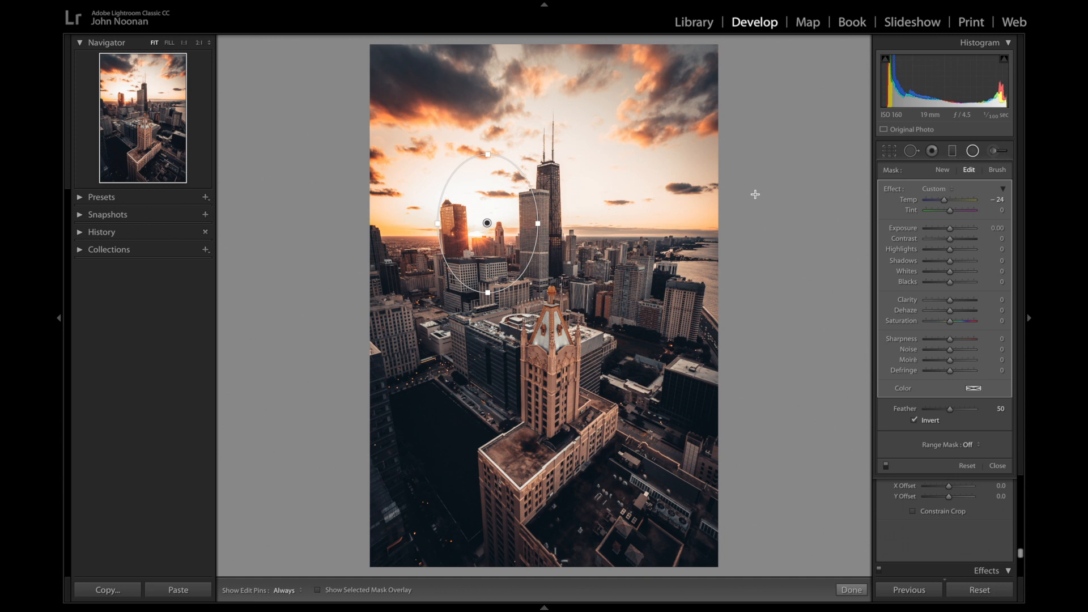
Set the radial filter's temperature to 61 and dehaze to -25, and recentre the oval slightly over the sun glow.
drag(944, 201, 968, 207)
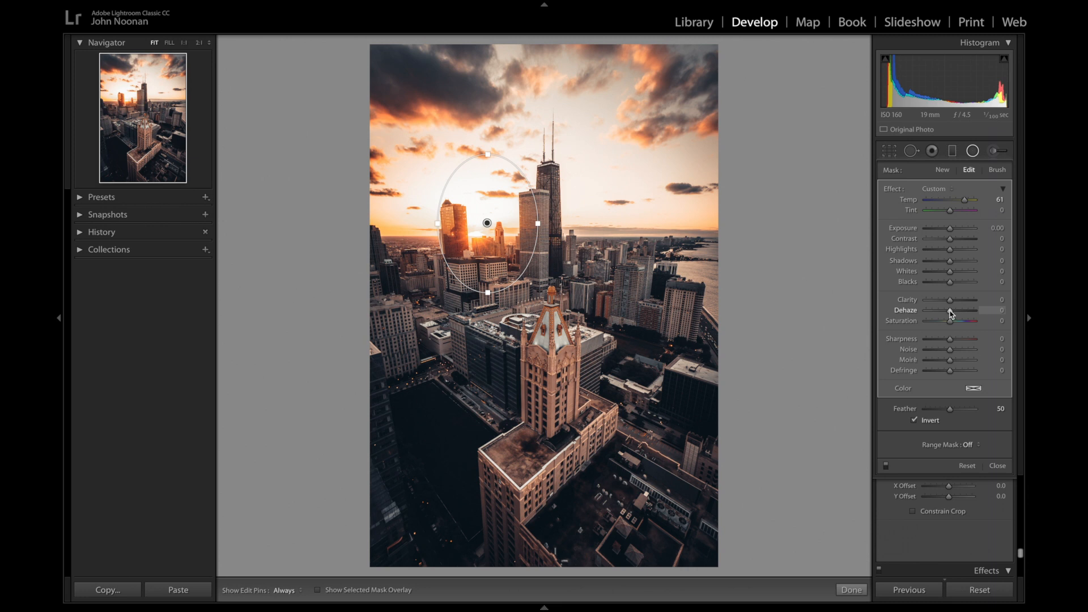
drag(950, 313, 945, 313)
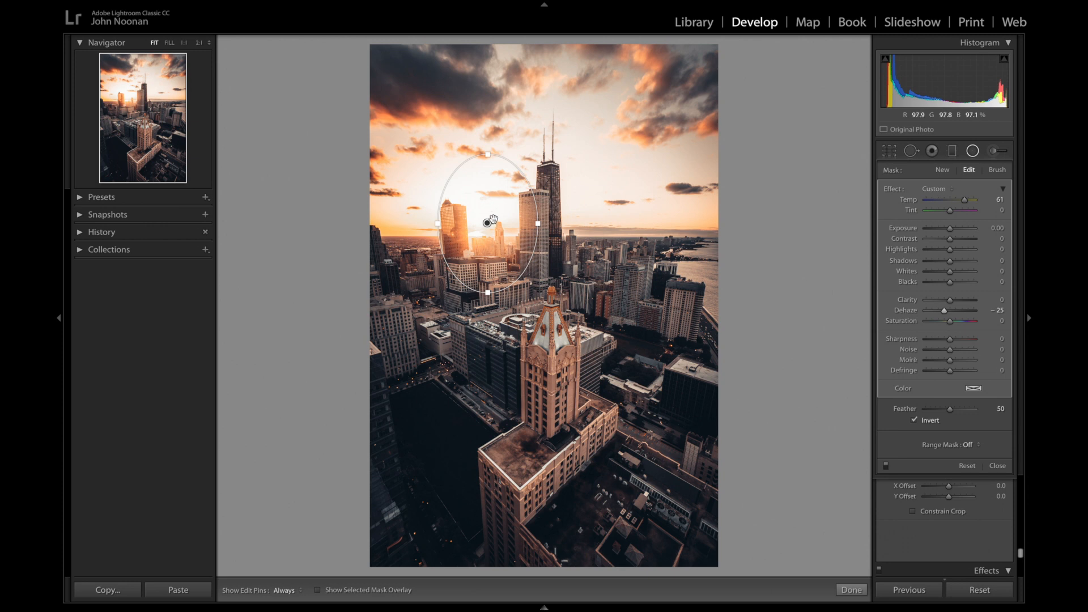
drag(488, 223, 495, 229)
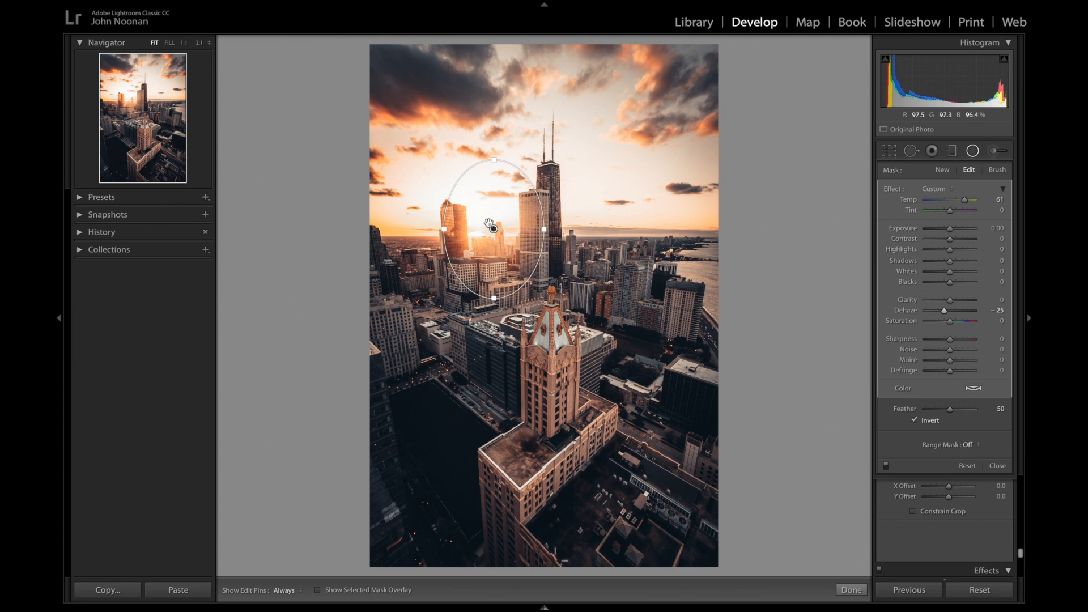
mouse_move(493, 229)
mouse_down()
mouse_move(530, 328)
mouse_move(450, 219)
mouse_move(491, 229)
mouse_up()
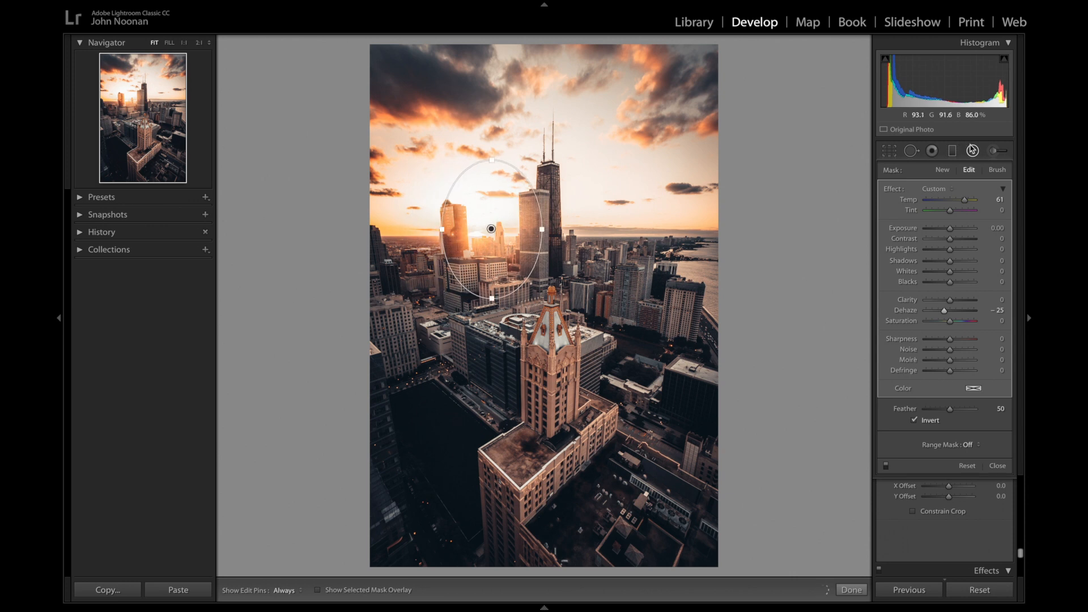
Erase the radial mask from the tall building left of the sun with a size 2.0 brush, using the mask overlay, and close the filter.
click(996, 170)
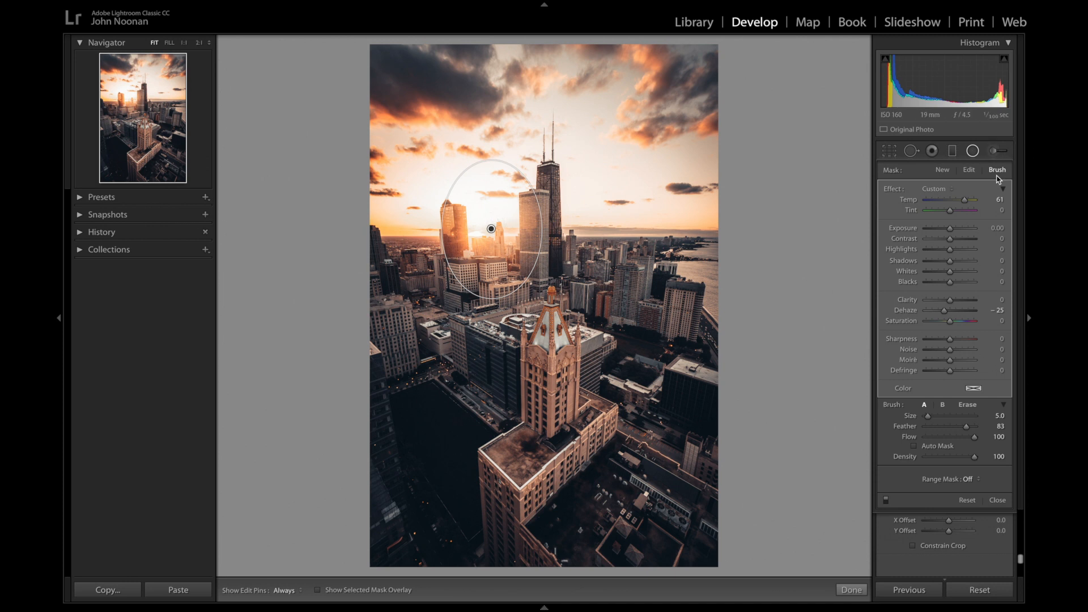
click(969, 405)
key(o)
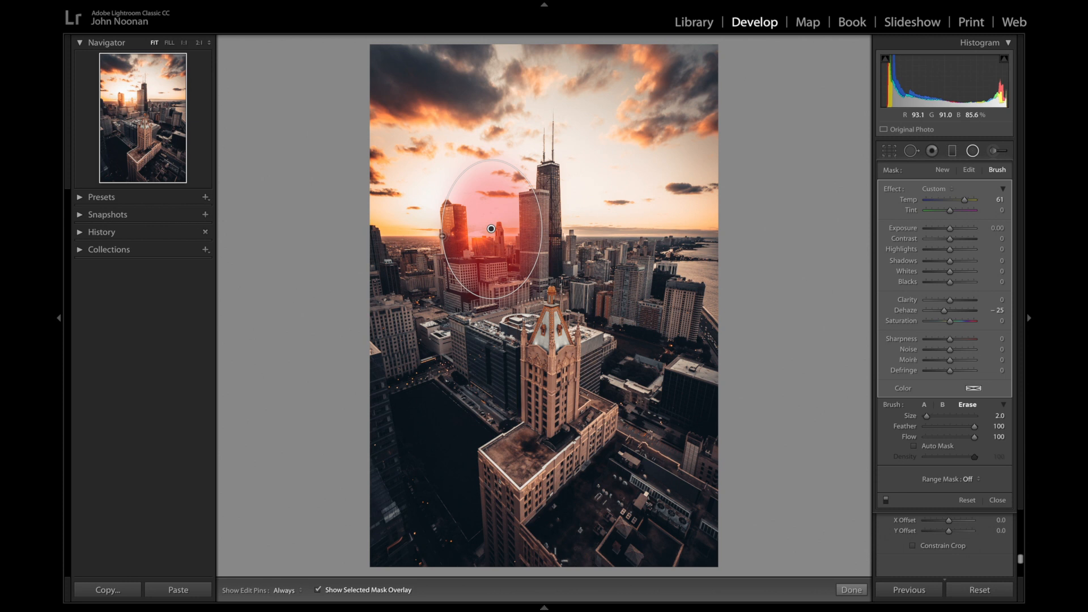
key(h)
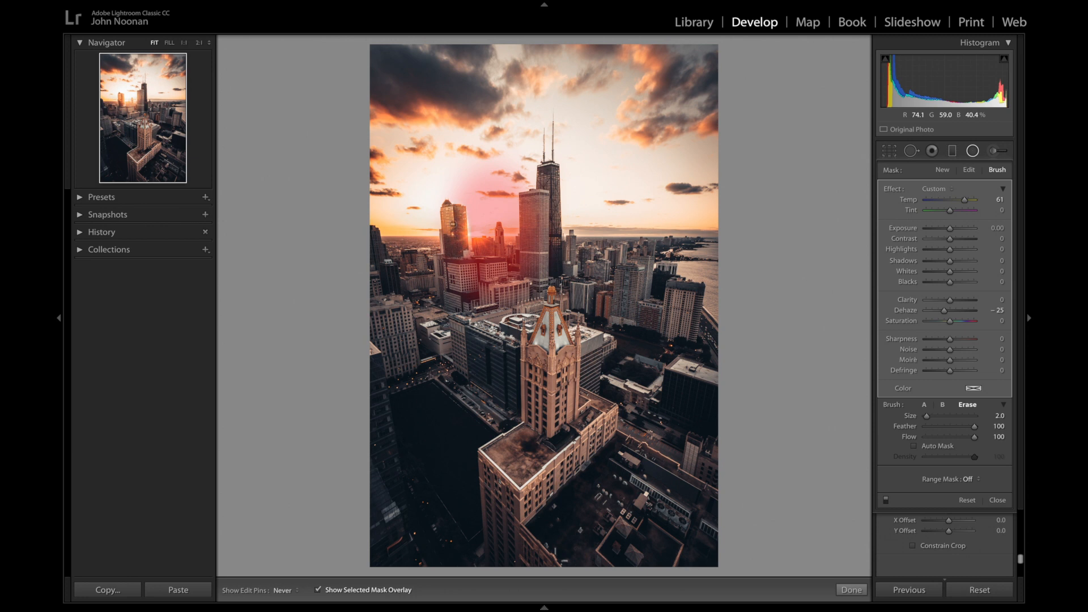
click(973, 152)
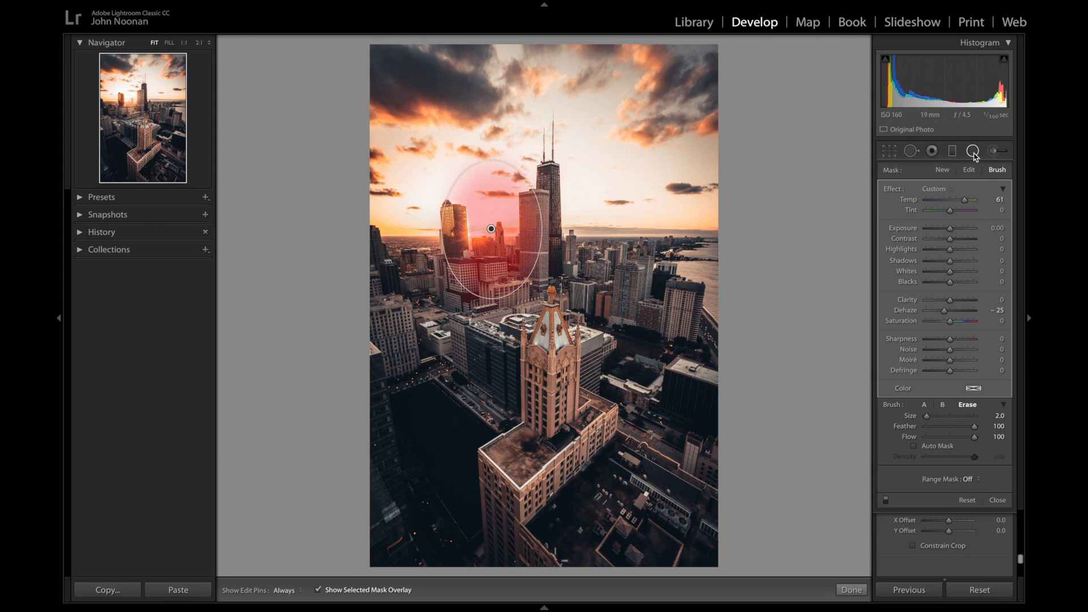
click(973, 154)
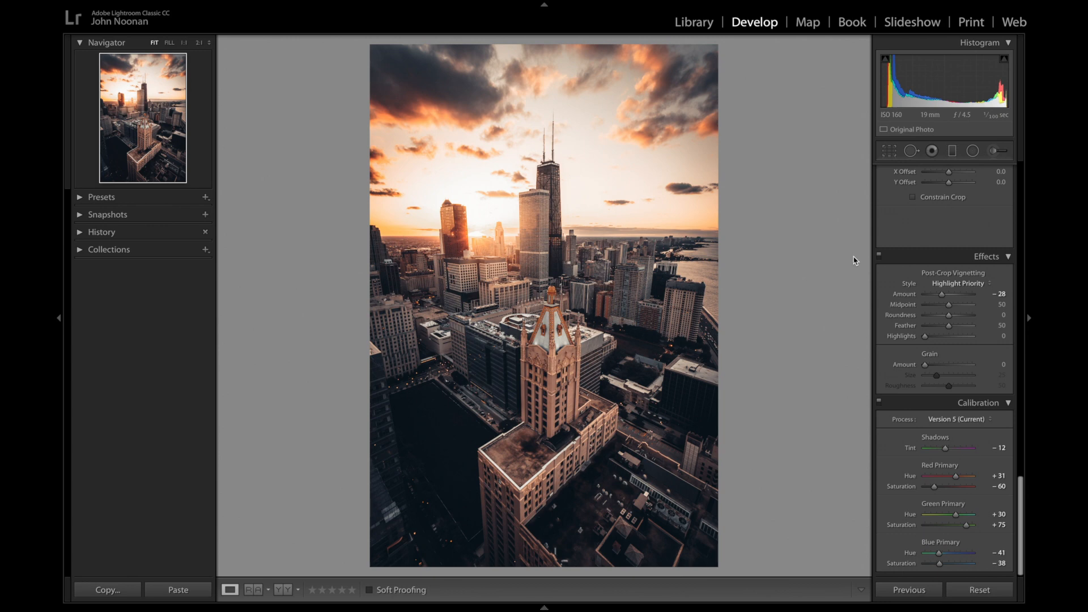
Apply a graduated filter over the sky down to the horizon with temperature 0 and highlights -100.
click(954, 152)
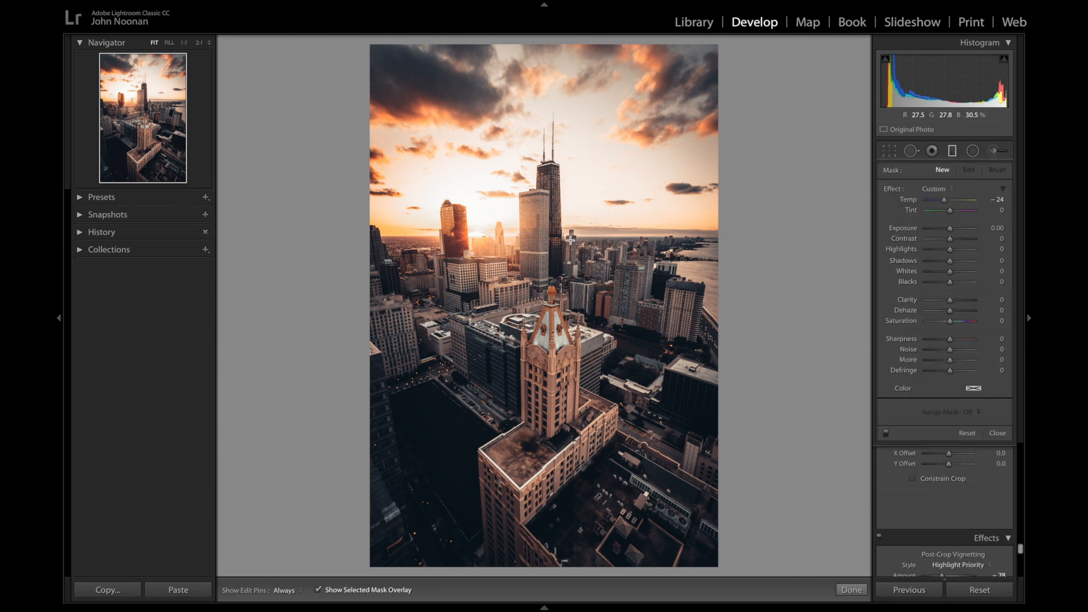
mouse_move(425, 238)
mouse_down()
mouse_move(438, 271)
mouse_move(422, 235)
mouse_up()
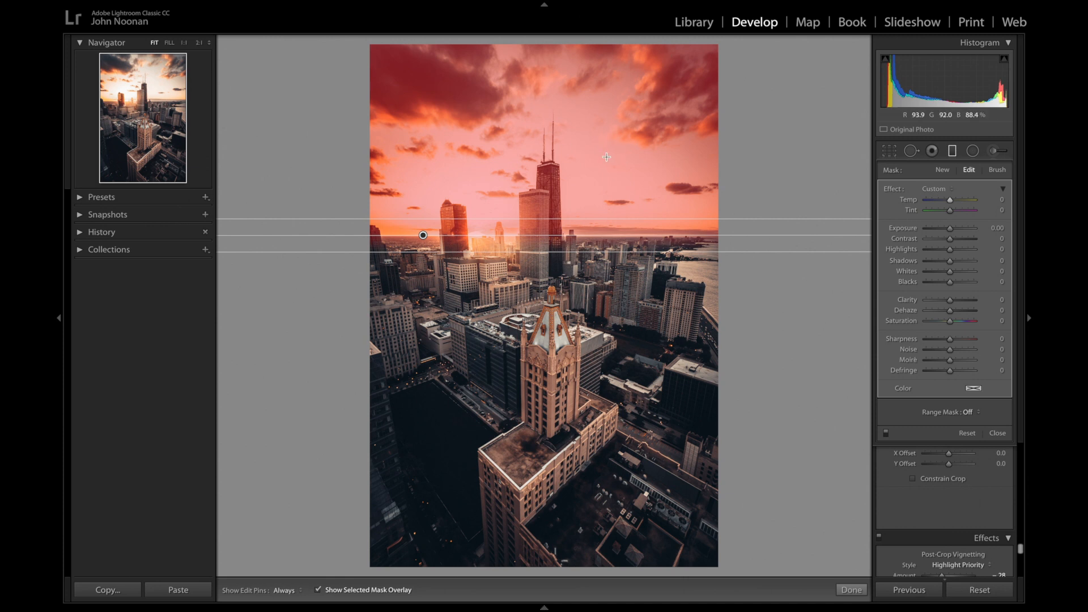
key(o)
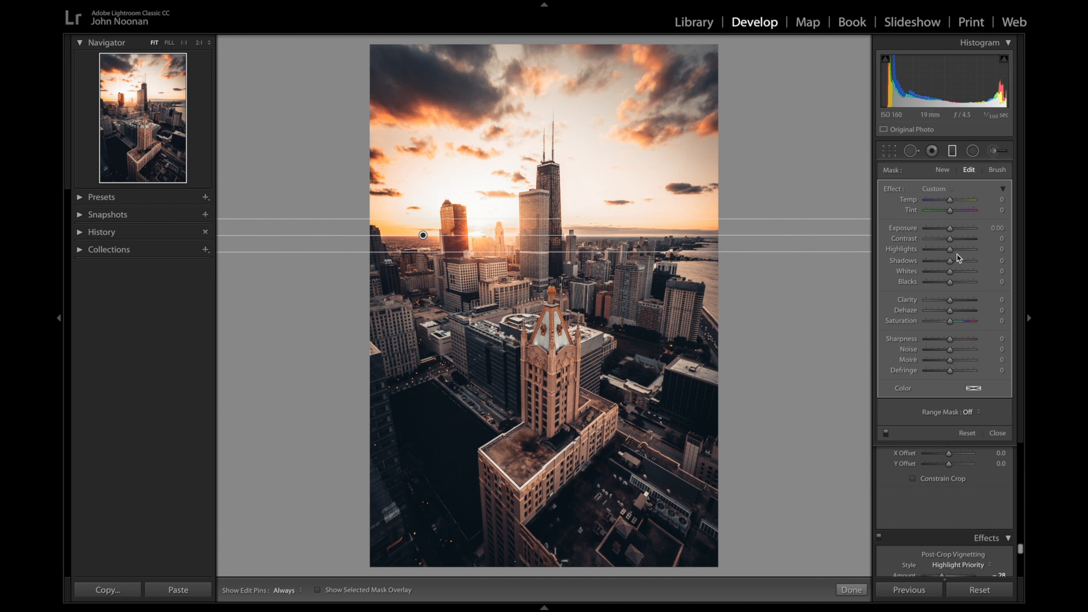
drag(950, 249, 925, 254)
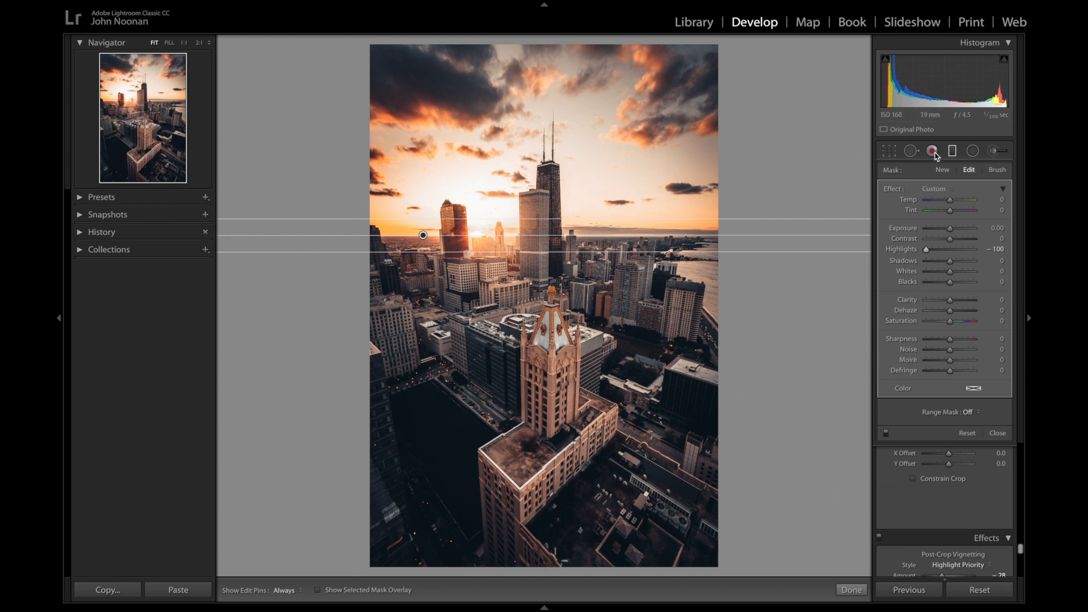
Erase the sky graduated filter's mask from the two tall towers right of the sun with a size 6.0 brush, and close the filter.
key(o)
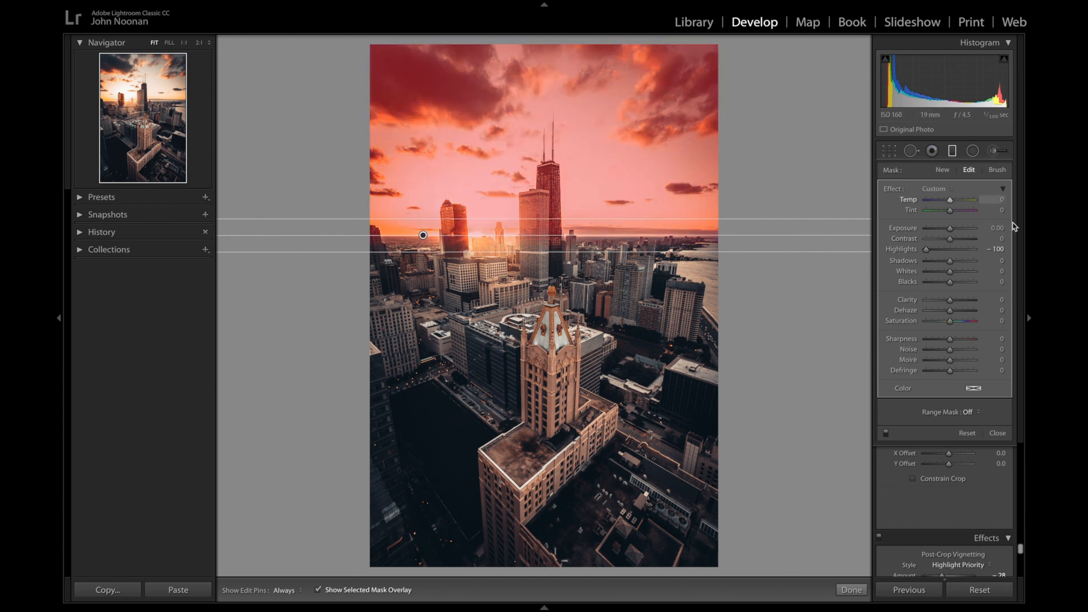
click(997, 170)
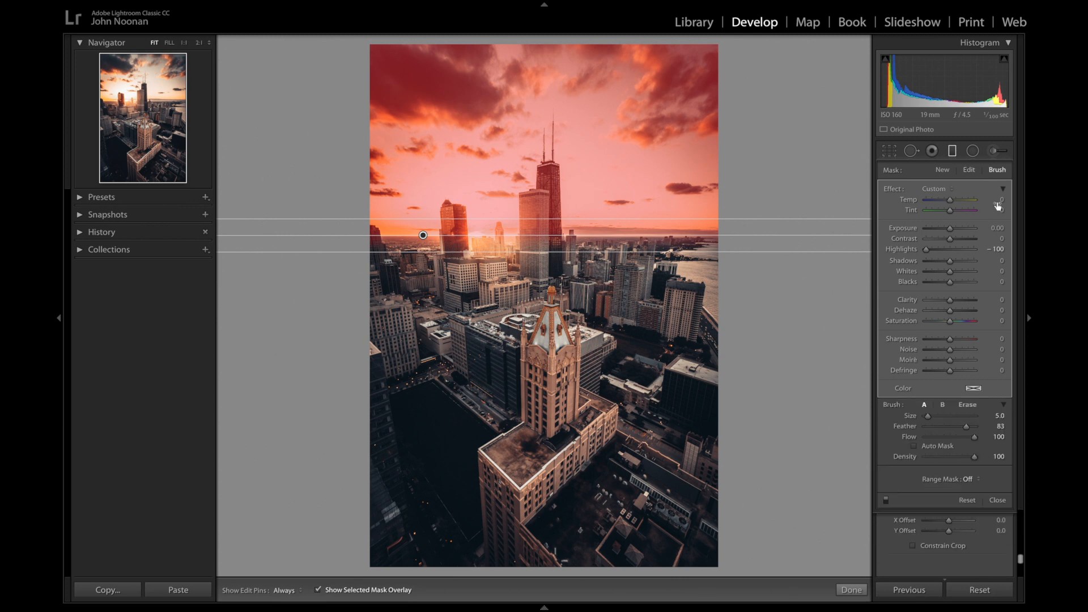
click(967, 404)
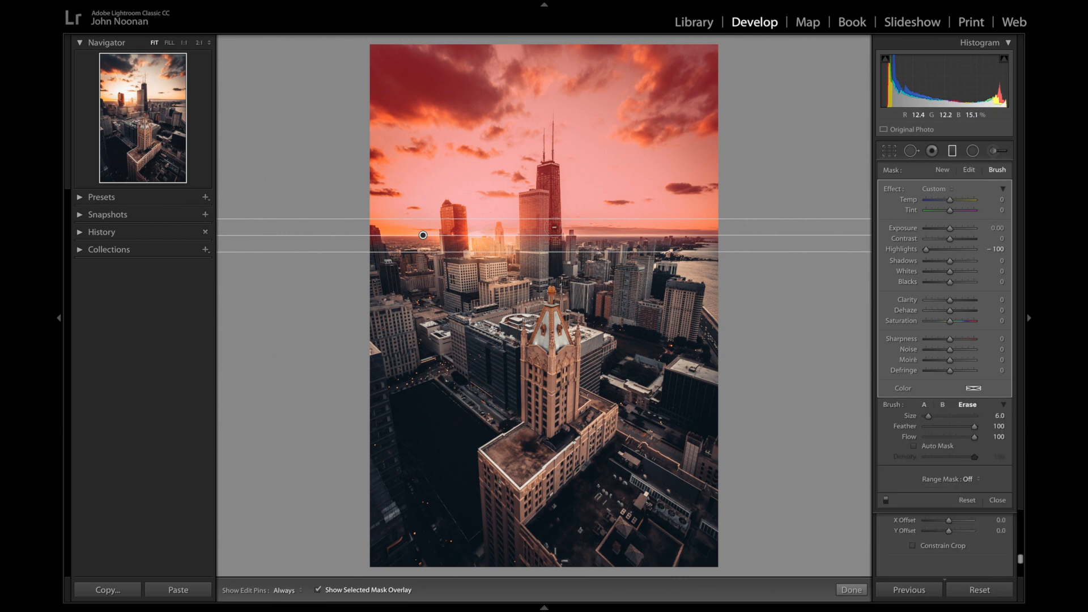
key(h)
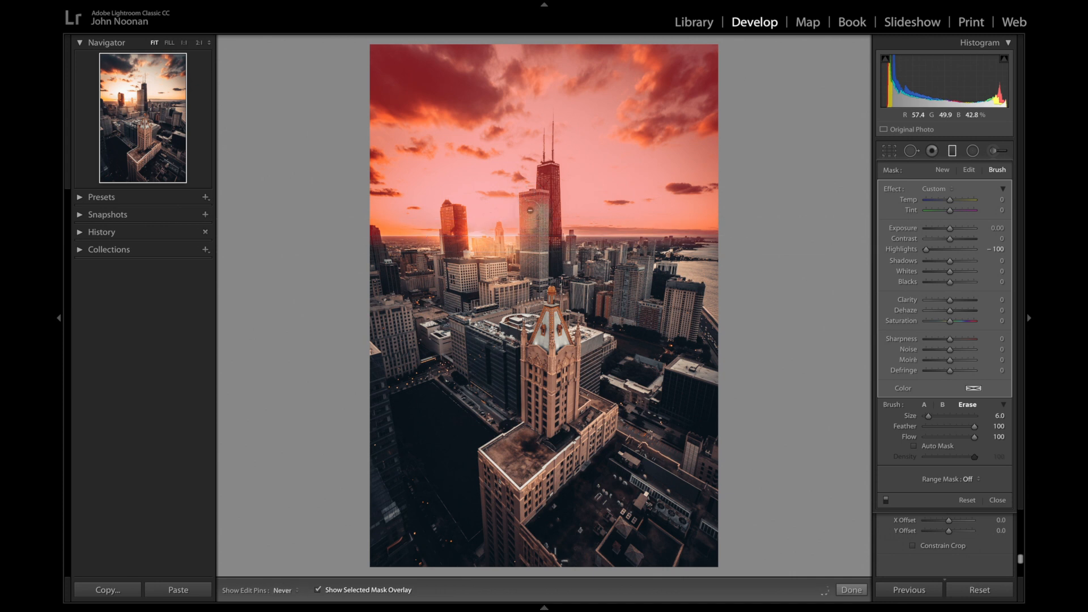
mouse_move(536, 201)
mouse_down()
mouse_move(531, 232)
mouse_move(552, 226)
mouse_move(548, 177)
mouse_up()
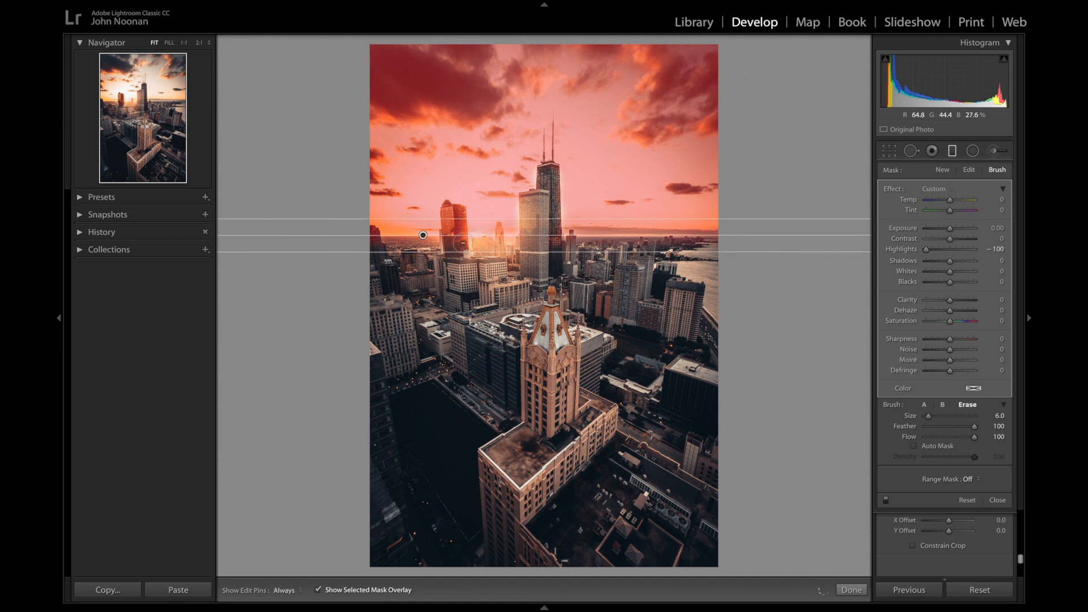
key(h)
click(951, 152)
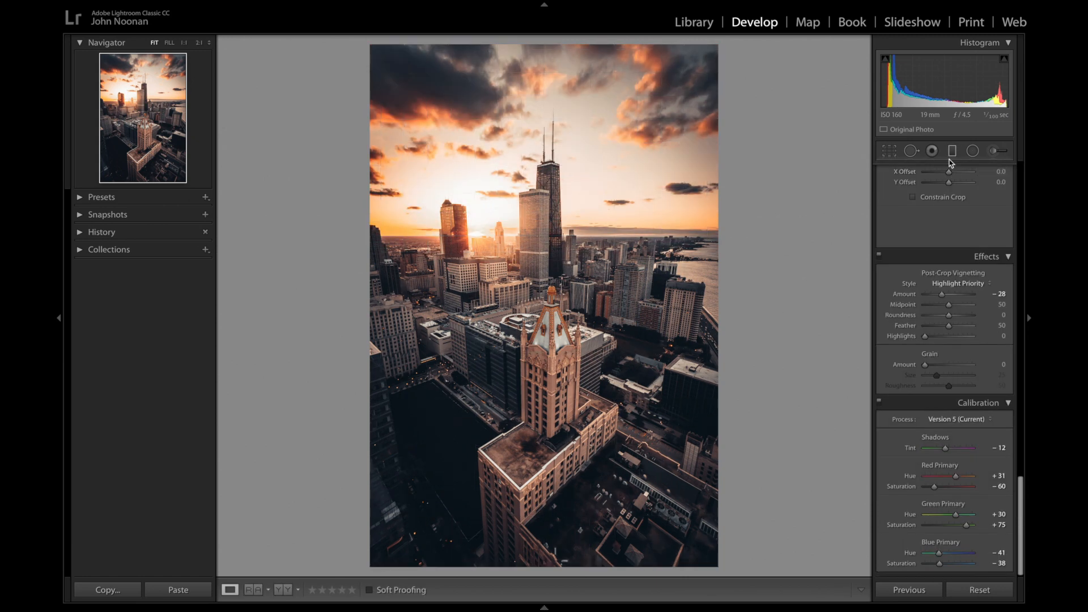
Apply a nearly level graduated filter over the city below the horizon with temperature -7 and shadows 100, and close it.
click(952, 152)
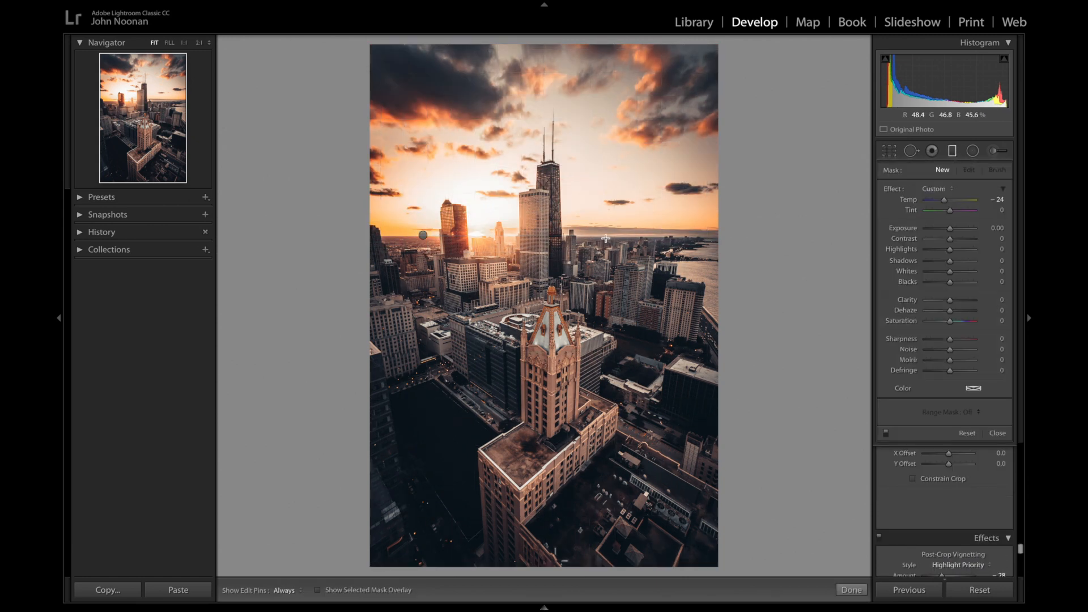
drag(606, 237, 623, 224)
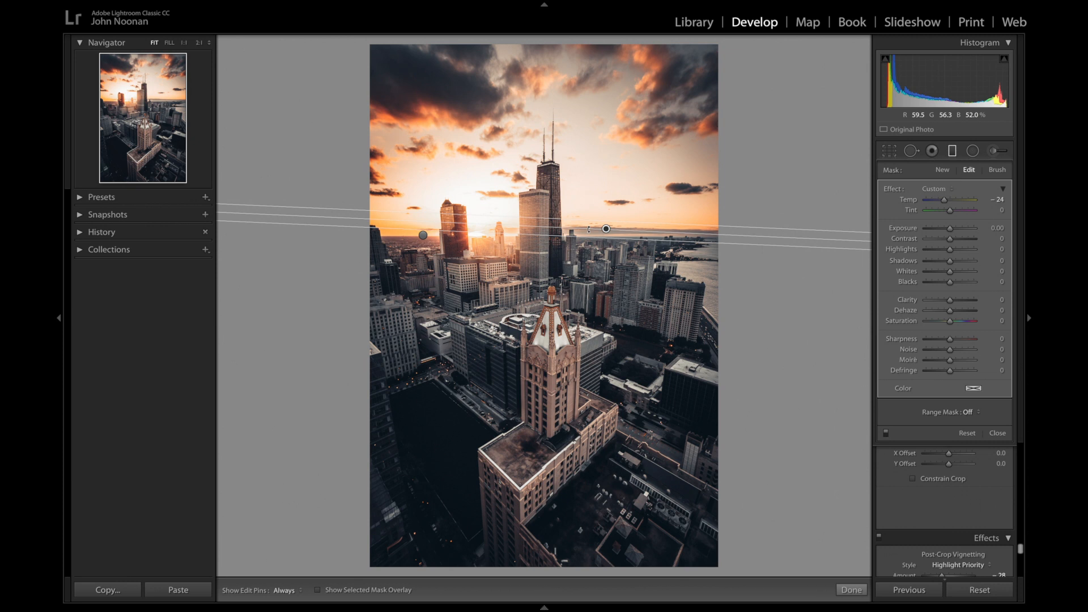
drag(588, 228, 588, 230)
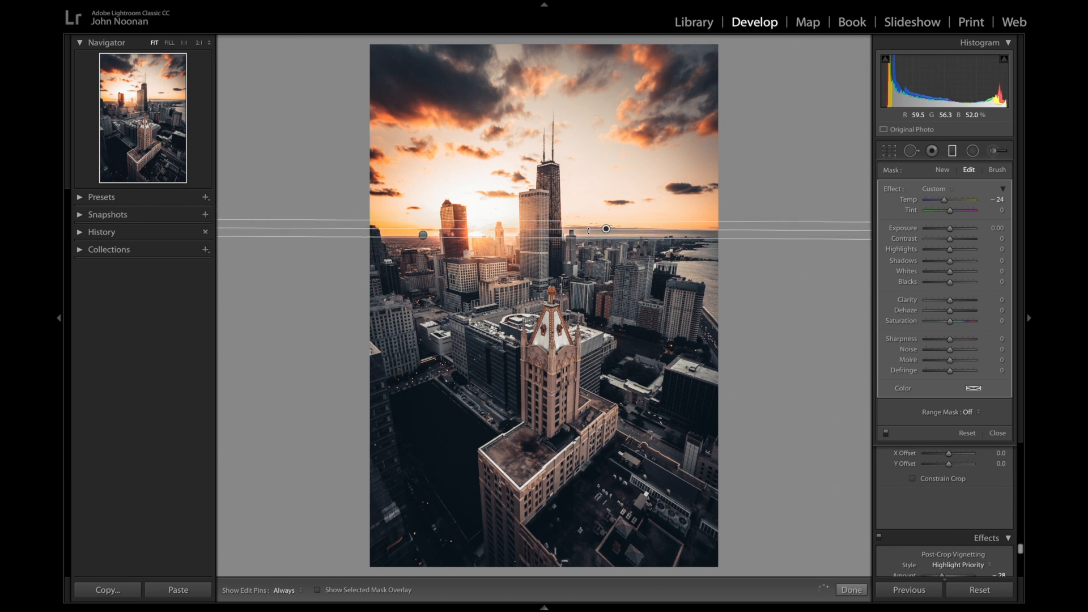
double_click(944, 201)
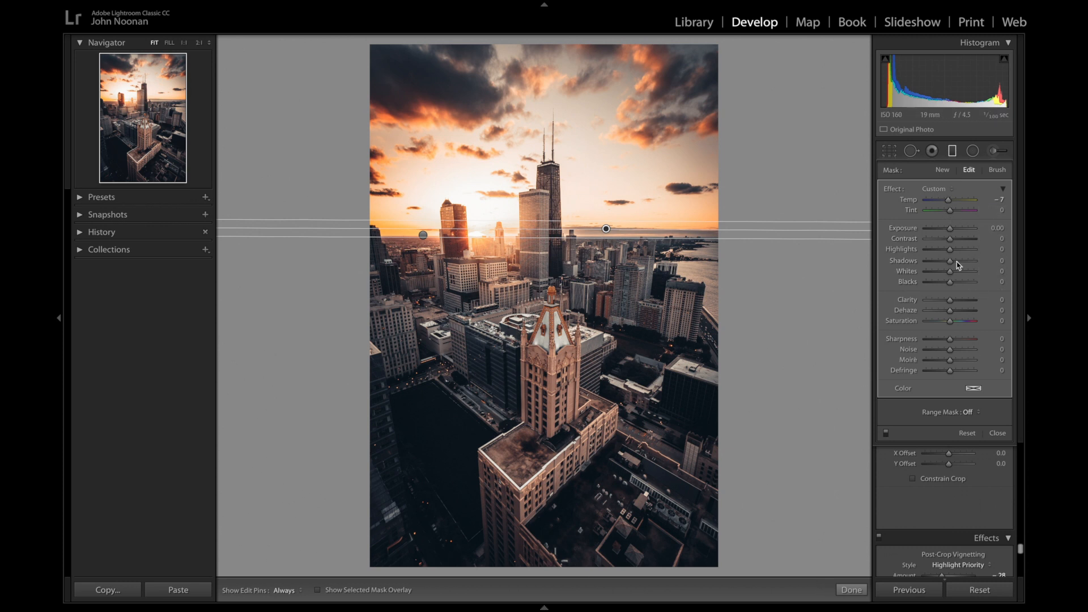
drag(950, 266, 993, 260)
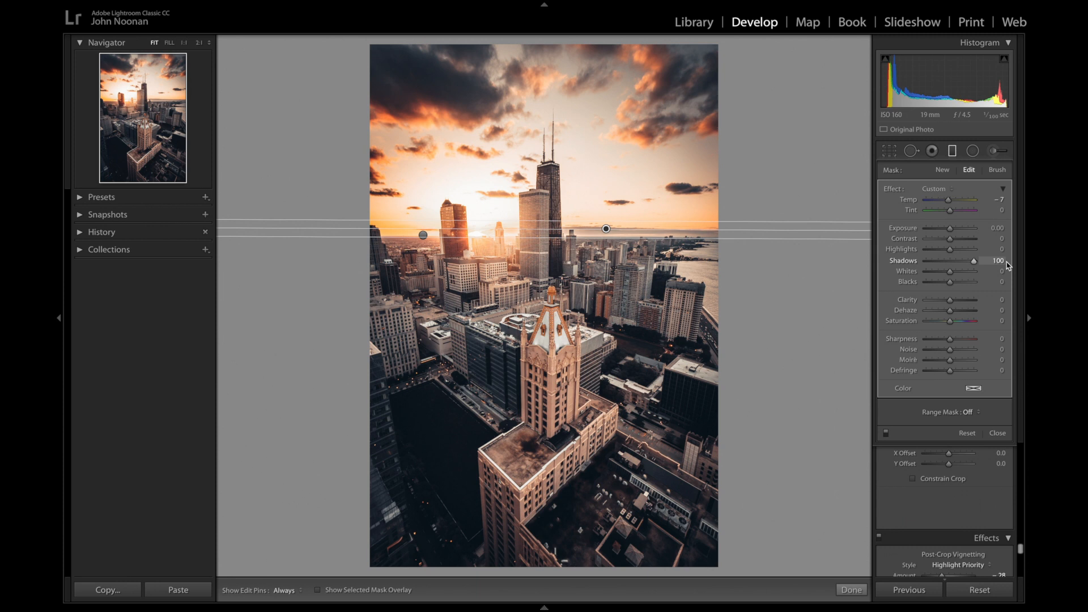
click(953, 152)
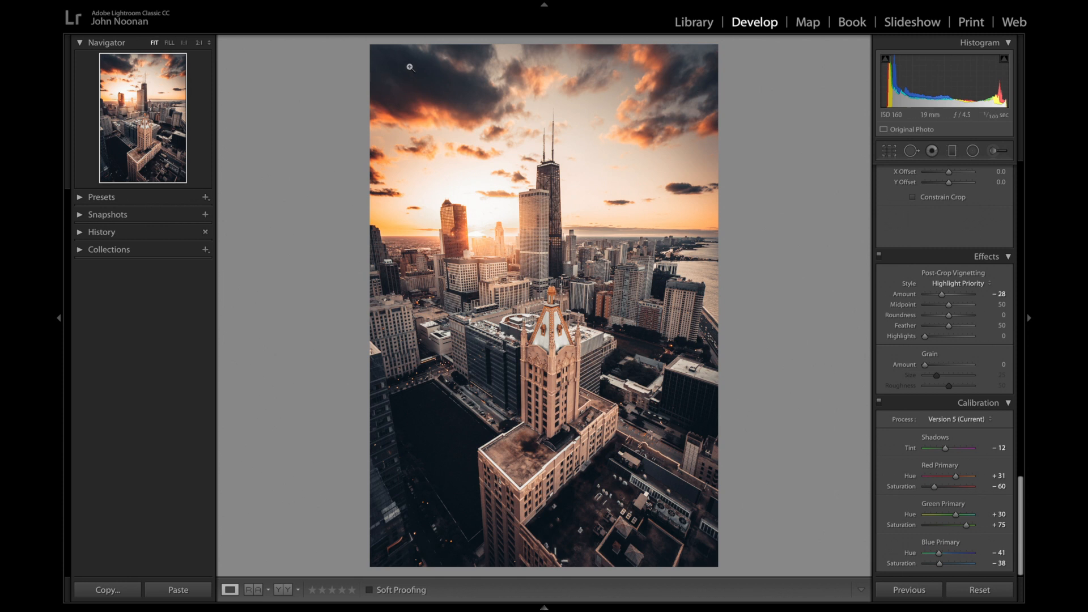
Paint an adjustment brush mask over the dark clouds in both upper corners of the sky and set its contrast to -38.
click(995, 153)
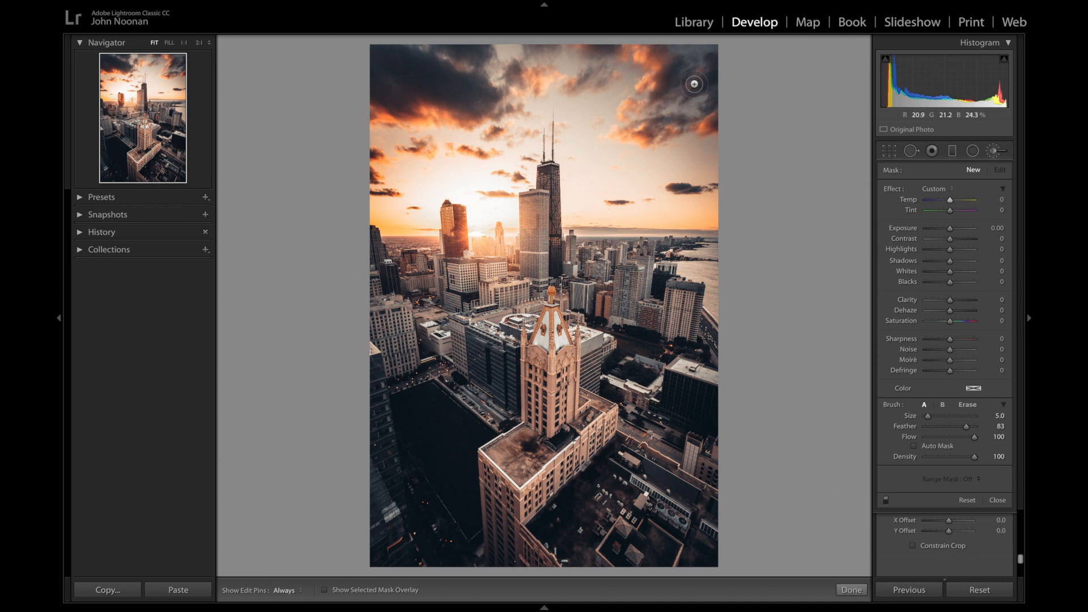
drag(699, 77, 674, 116)
key(h)
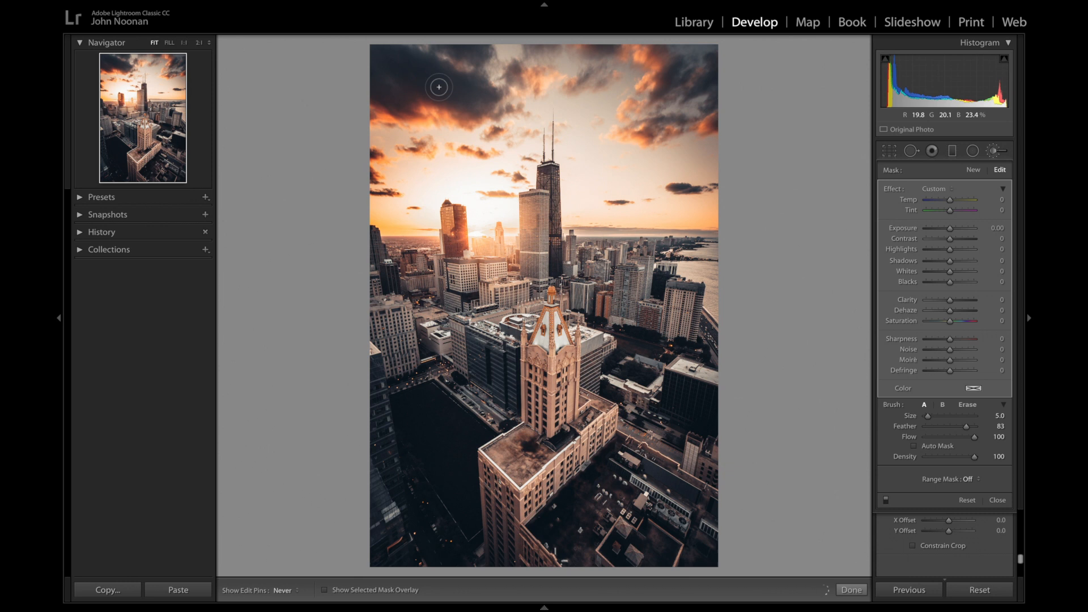
key(h)
key(o)
click(698, 77)
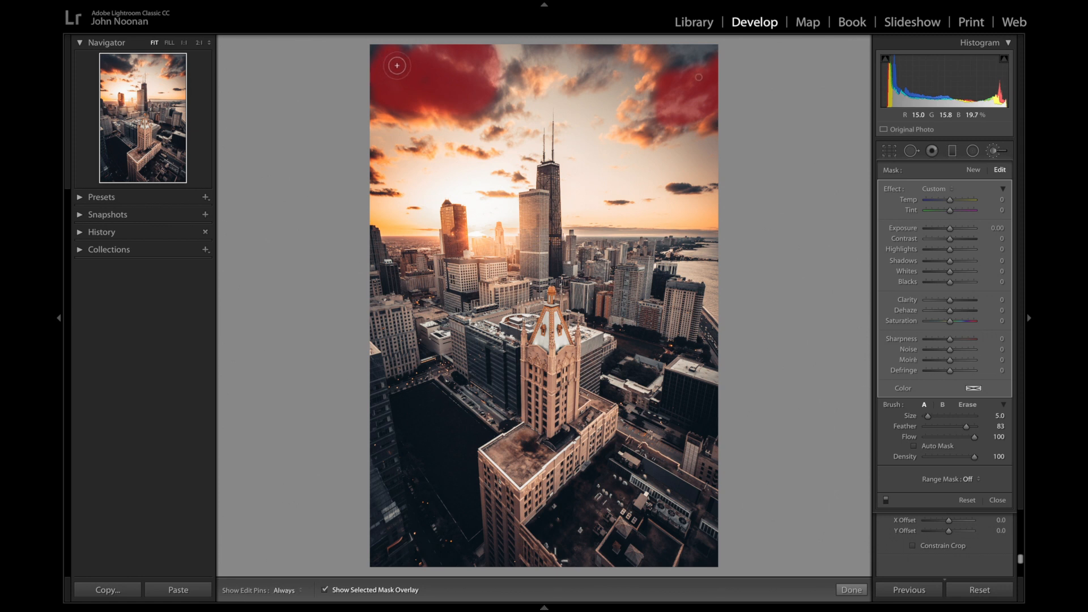
key(o)
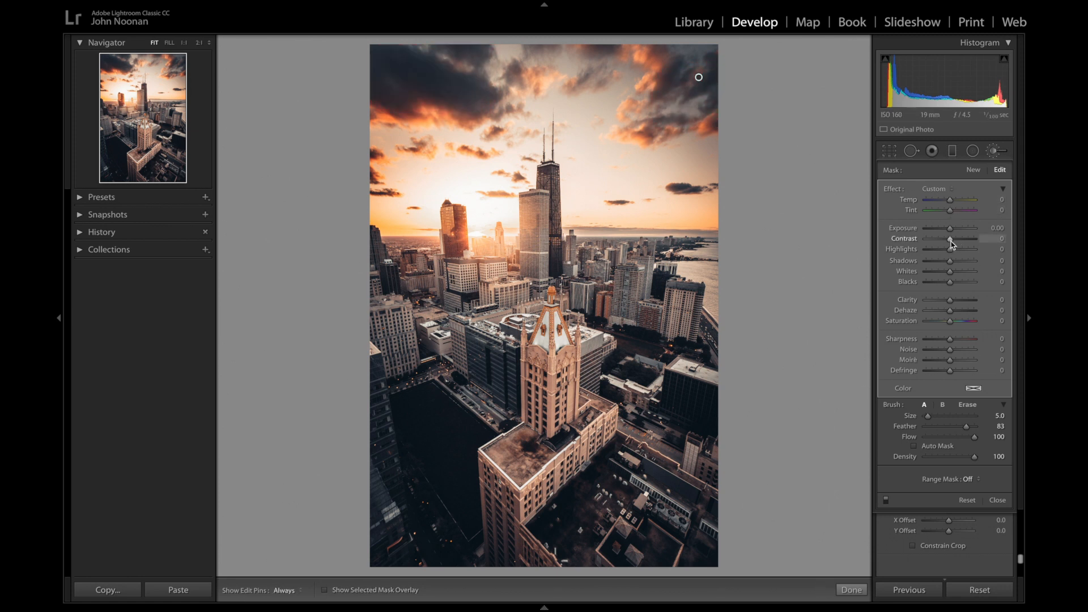
drag(950, 239, 941, 239)
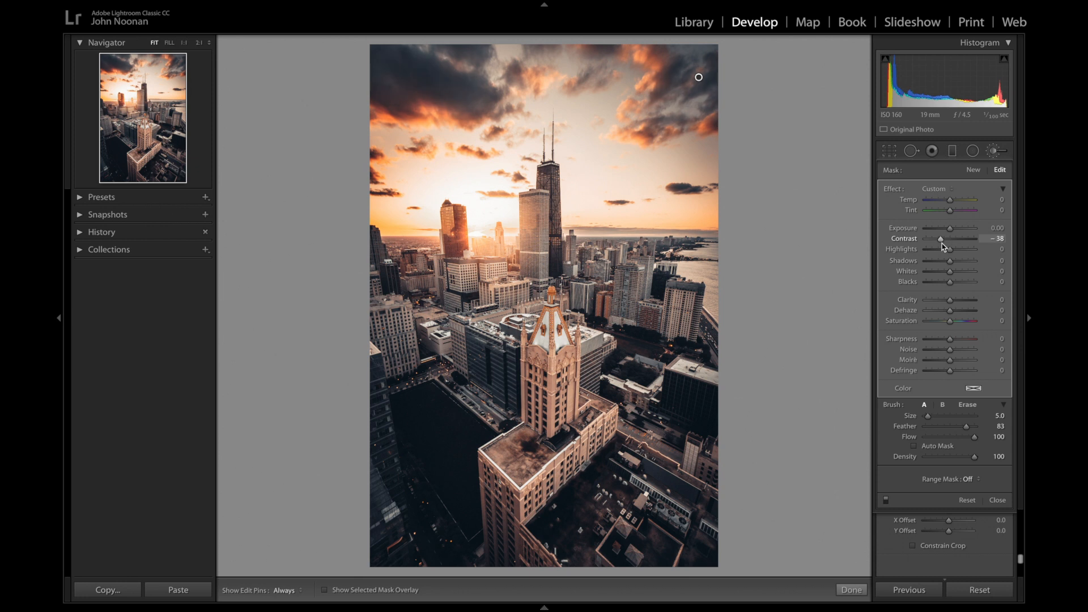
Paint a new adjustment brush mask over the tall building left of the sun and lower its temperature slightly.
click(995, 153)
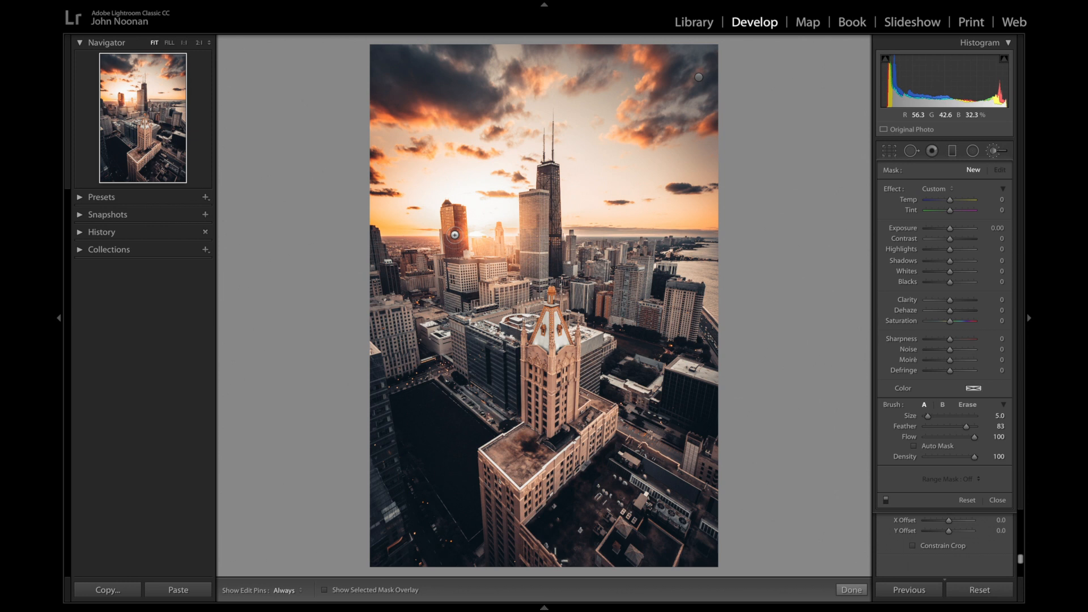
key(h)
click(454, 234)
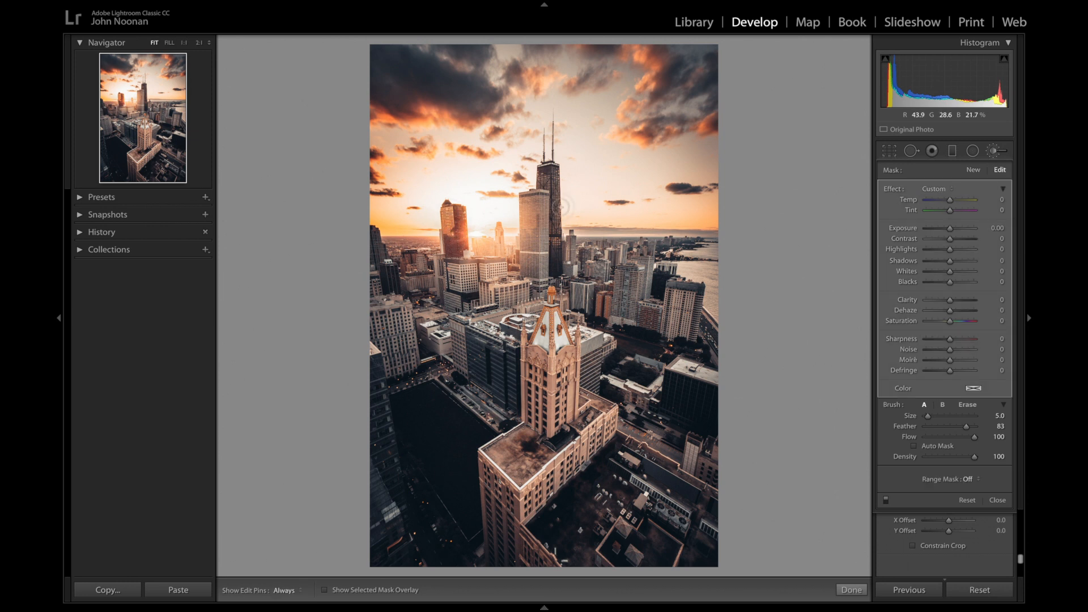
key(h)
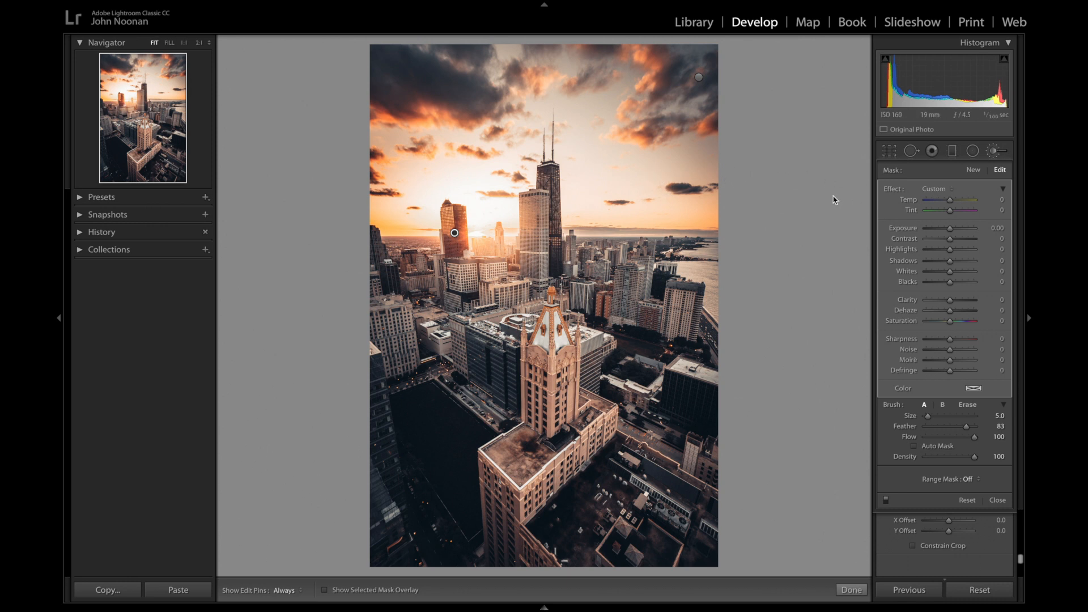
drag(949, 201, 944, 205)
Paint a new brush mask over the dark antenna tower, set shadows to 77, reduce clarity slightly, and close the brush.
click(973, 170)
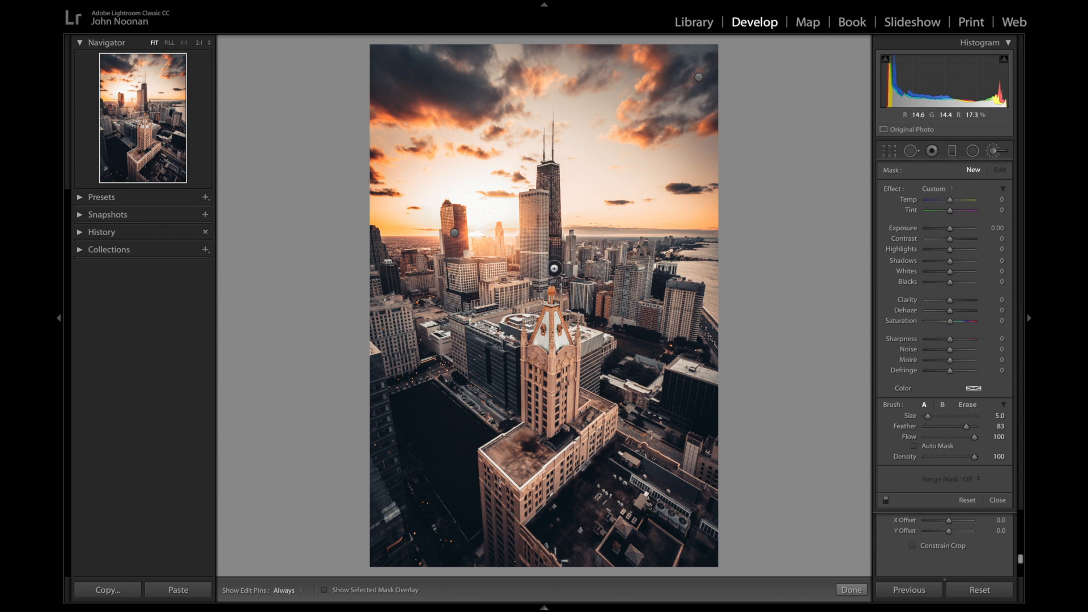
key(h)
drag(546, 199, 552, 171)
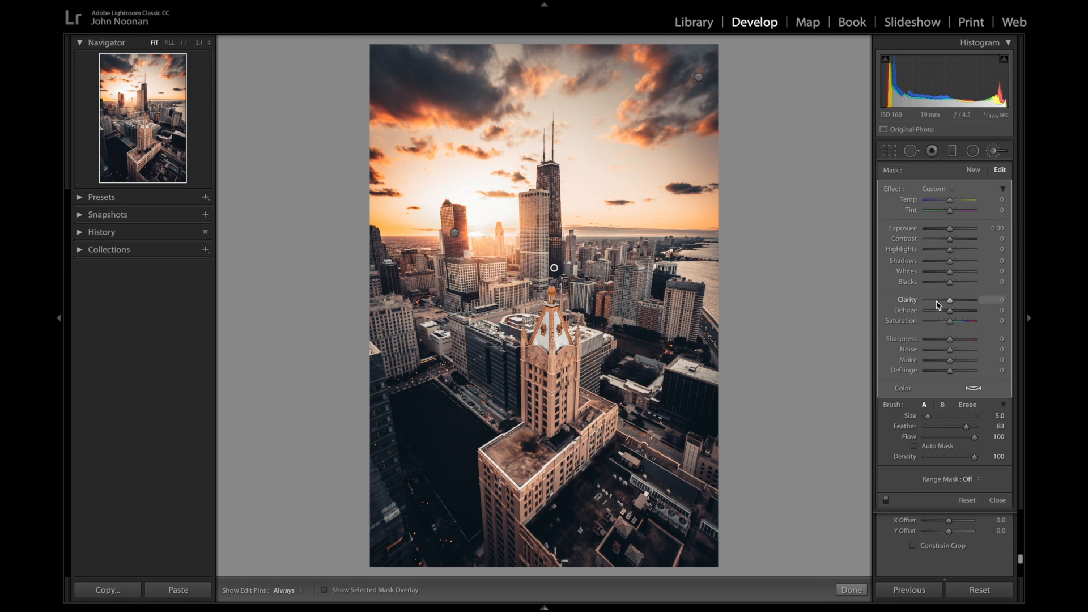
drag(948, 264, 967, 270)
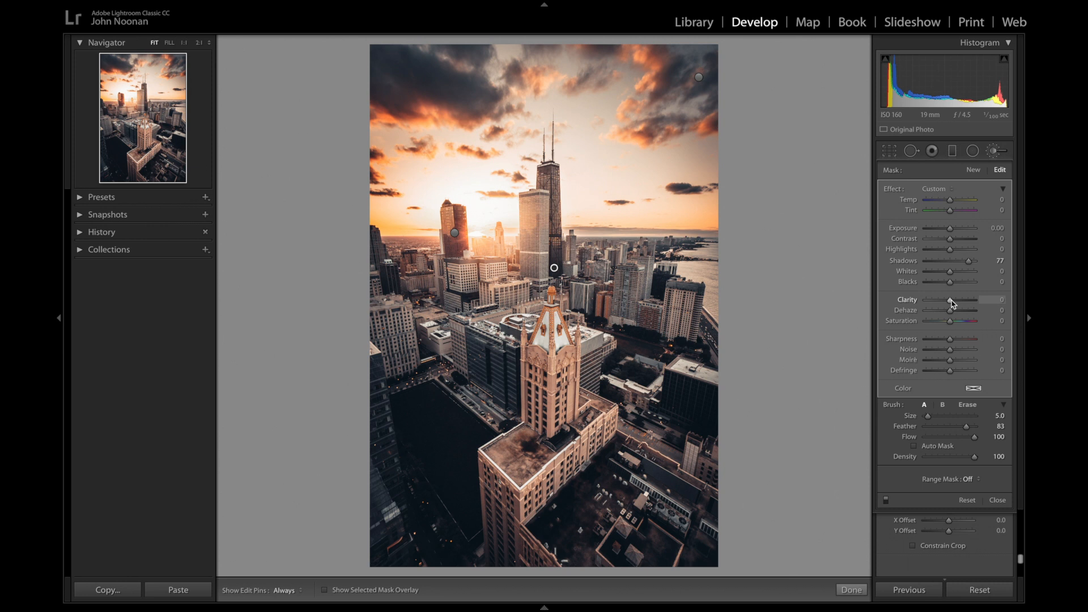
drag(949, 300, 947, 301)
click(992, 151)
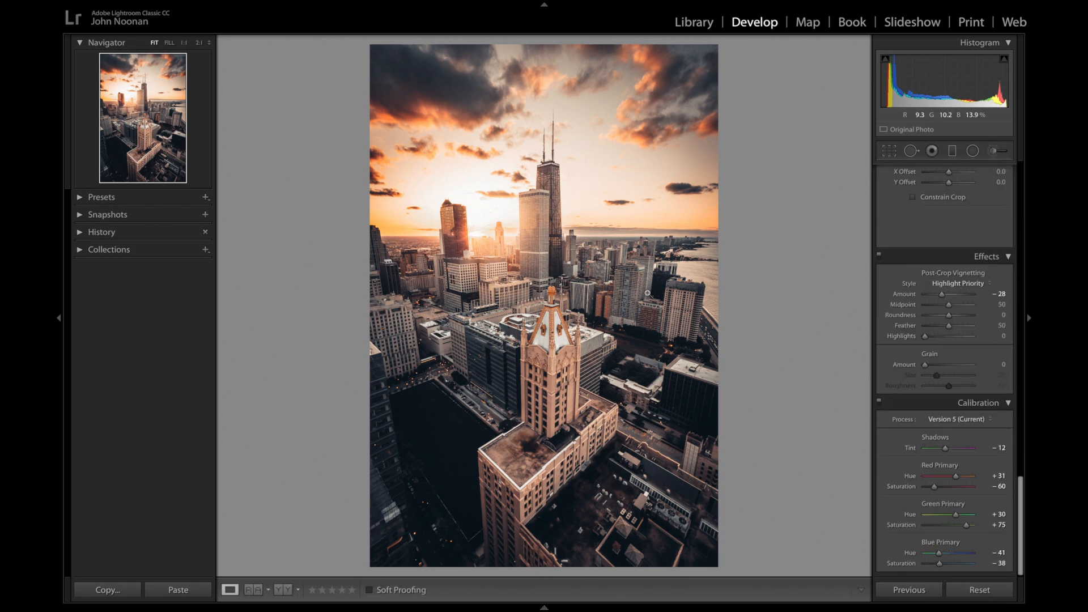
Compare the edited photo with its unedited before version and return to the edited view.
key(backslash)
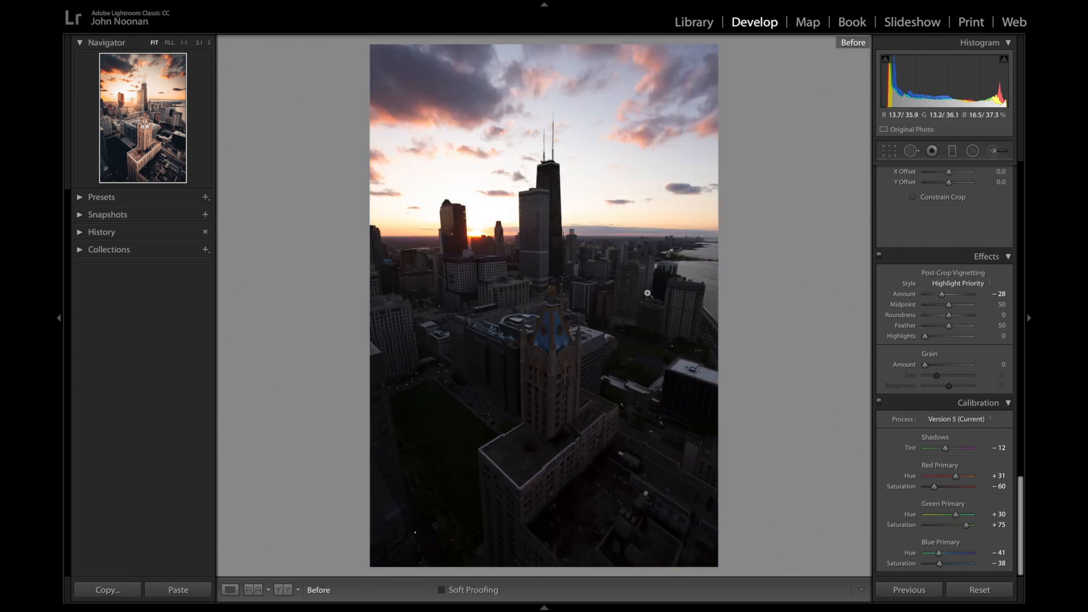
key(backslash)
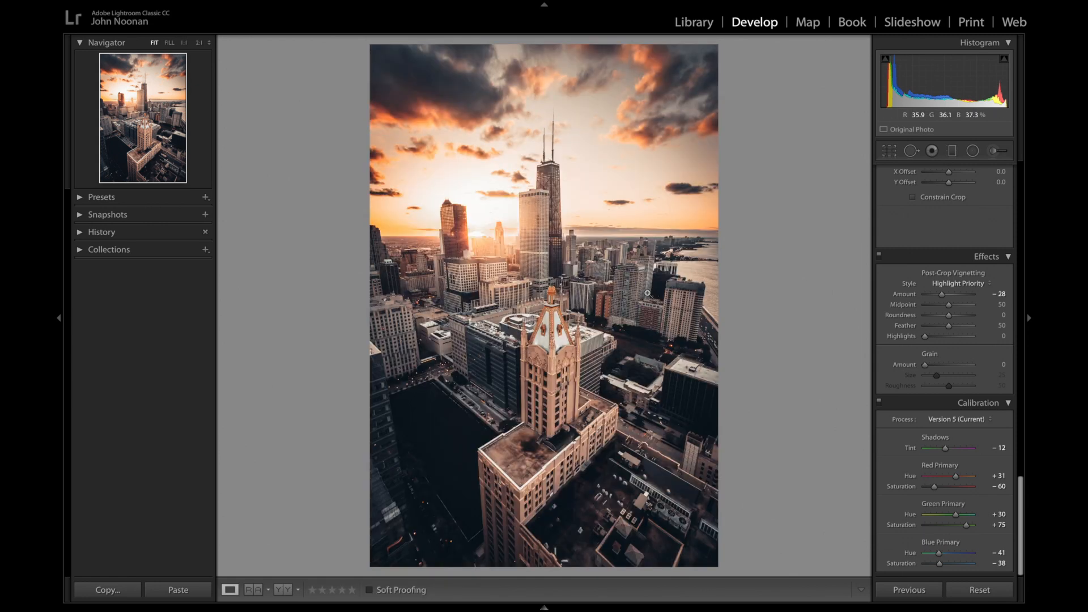